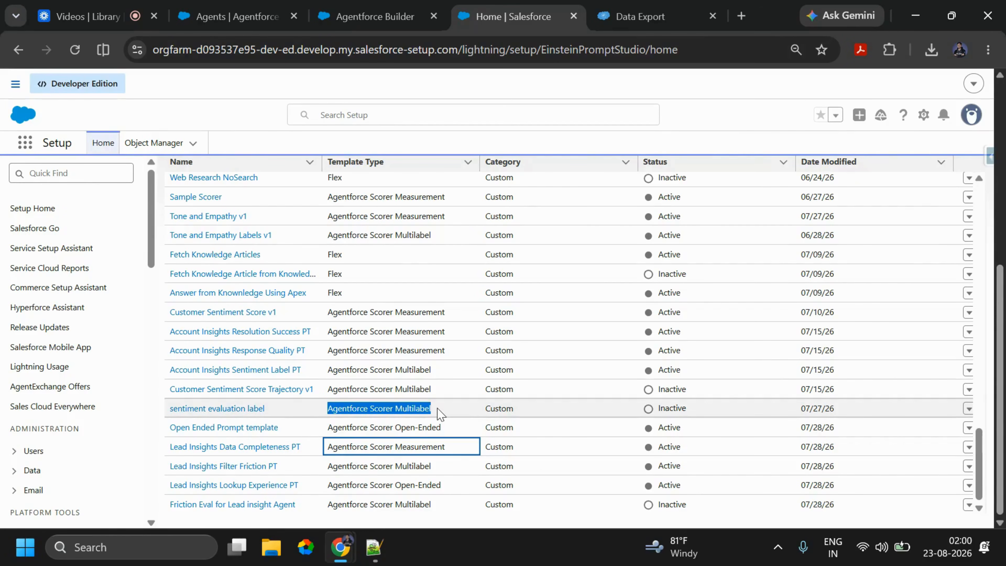
Examine the Agentforce Scorer Multilabel, Measurement and Open-Ended template types in the prompt template list
drag(440, 414, 440, 416)
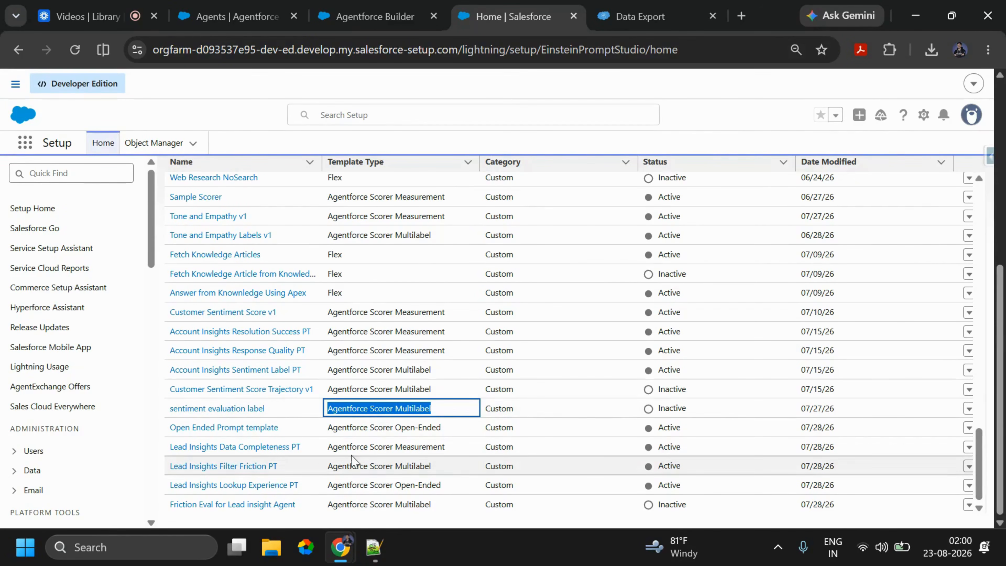
drag(328, 446, 462, 448)
click(462, 450)
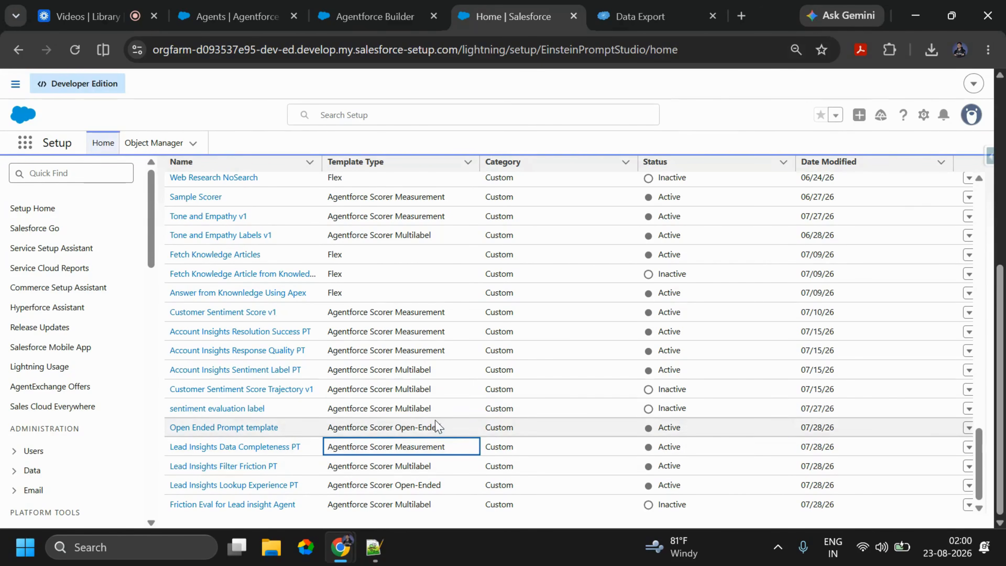
triple_click(447, 428)
click(460, 451)
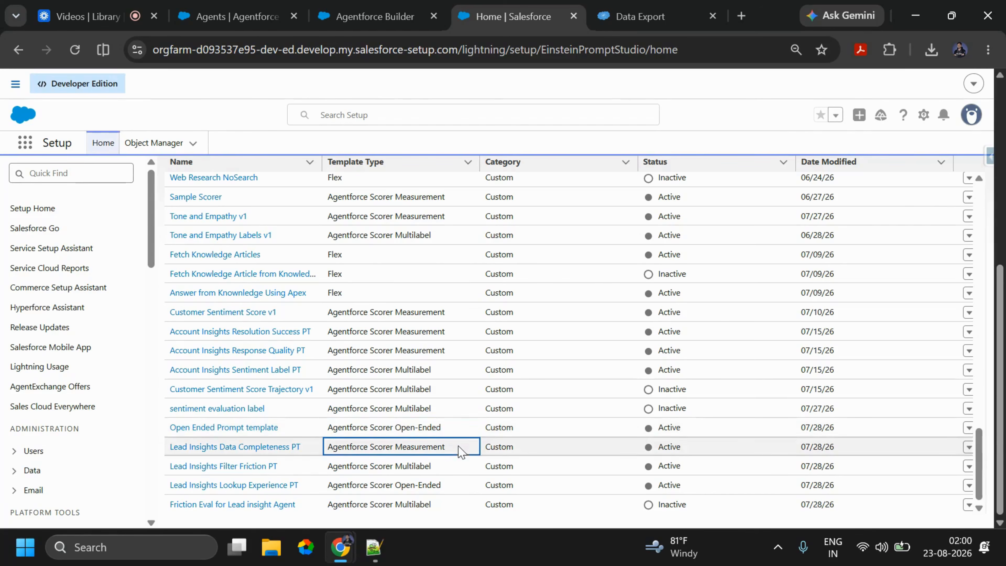
Open Sessions & Intents in Agentforce Studio and filter the sessions by Lead Insights Agent
click(368, 8)
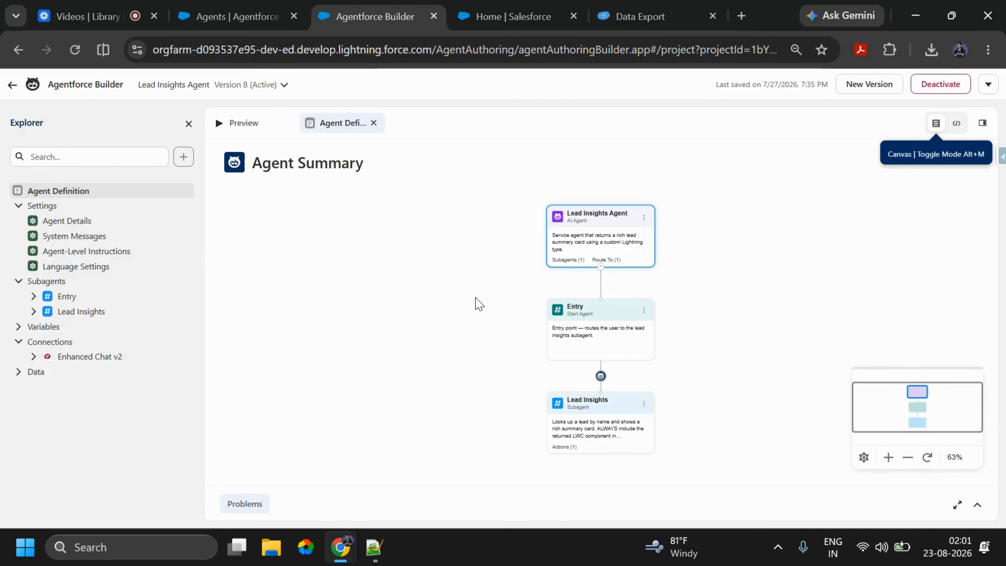
click(511, 15)
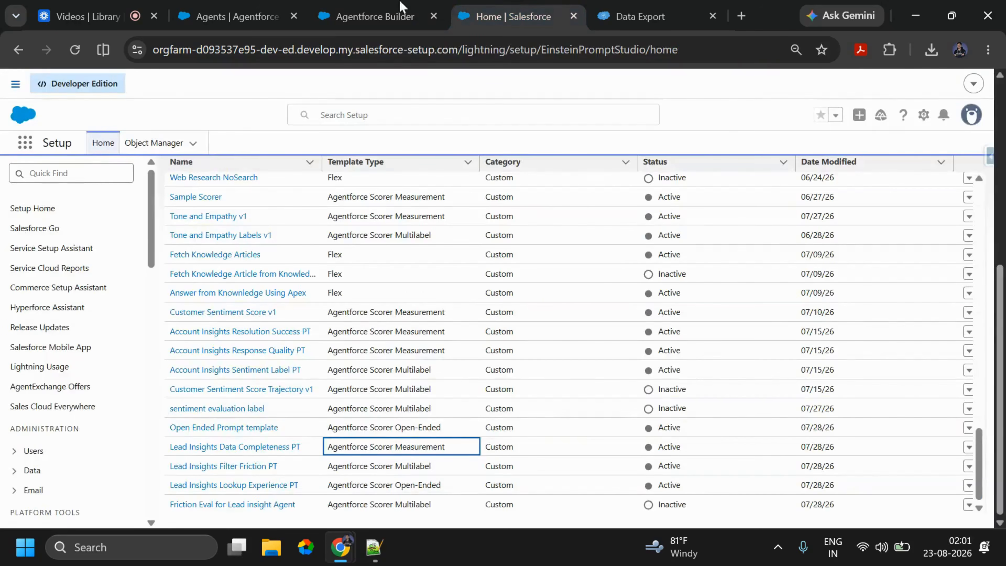
click(284, 9)
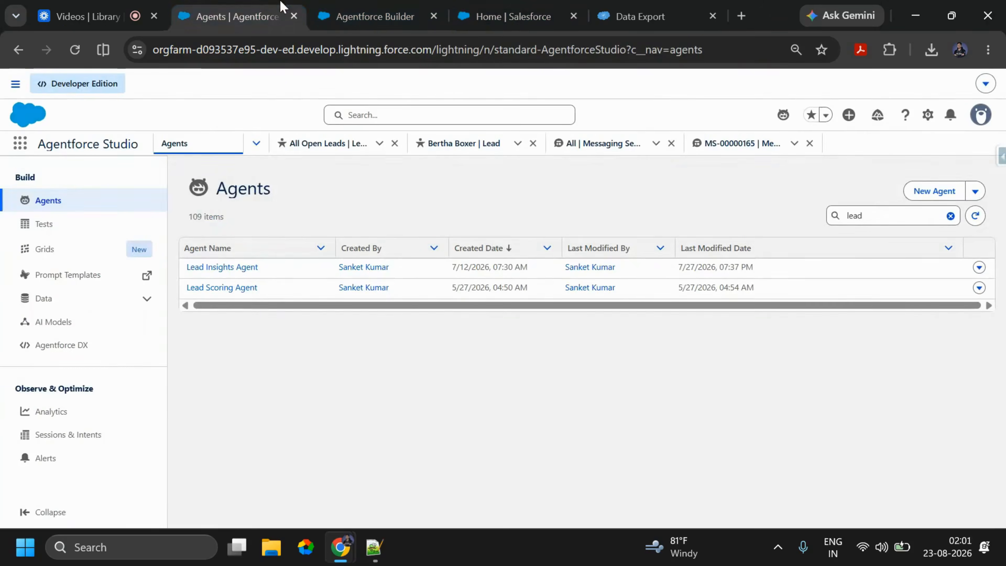
click(74, 441)
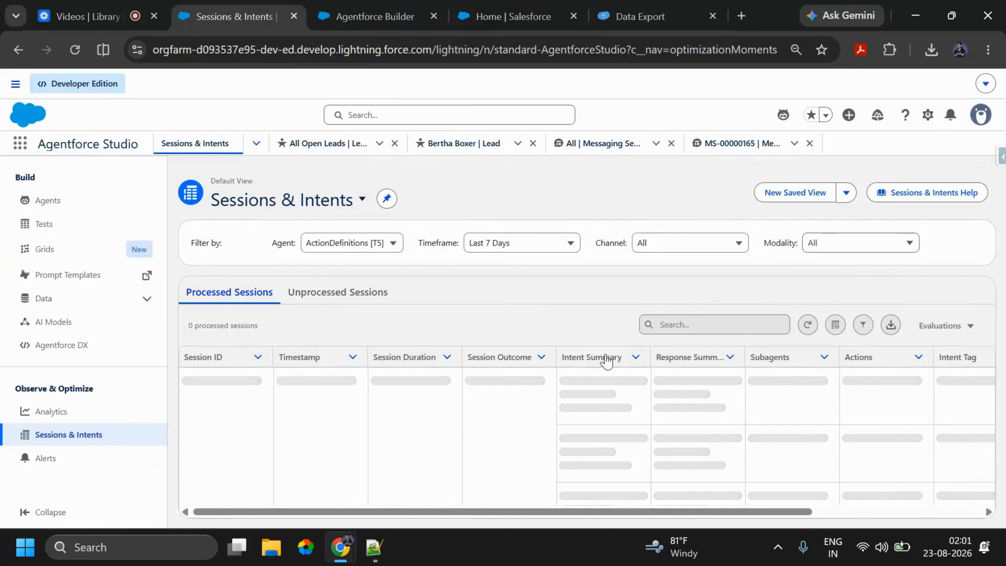
click(370, 245)
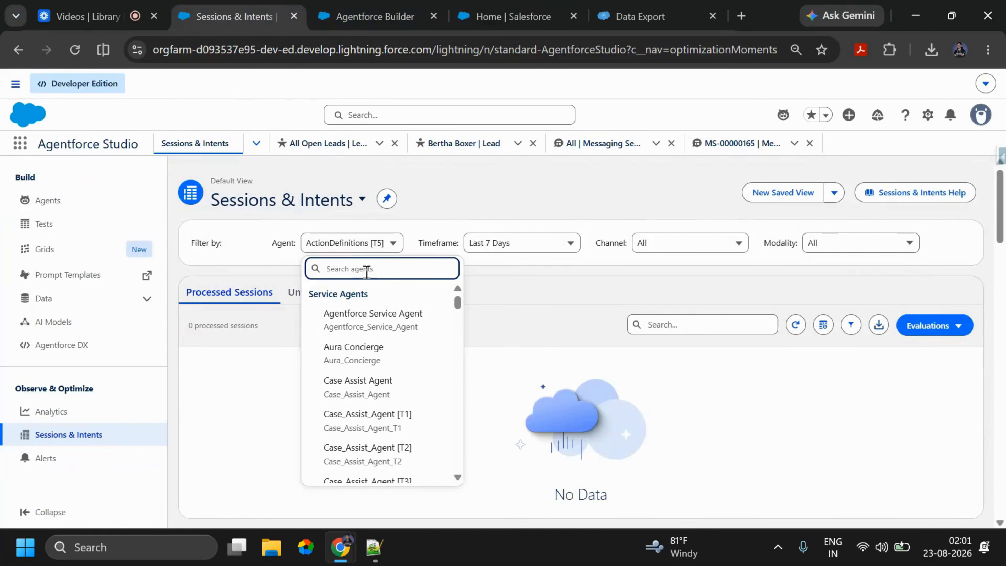
text(lead)
click(382, 317)
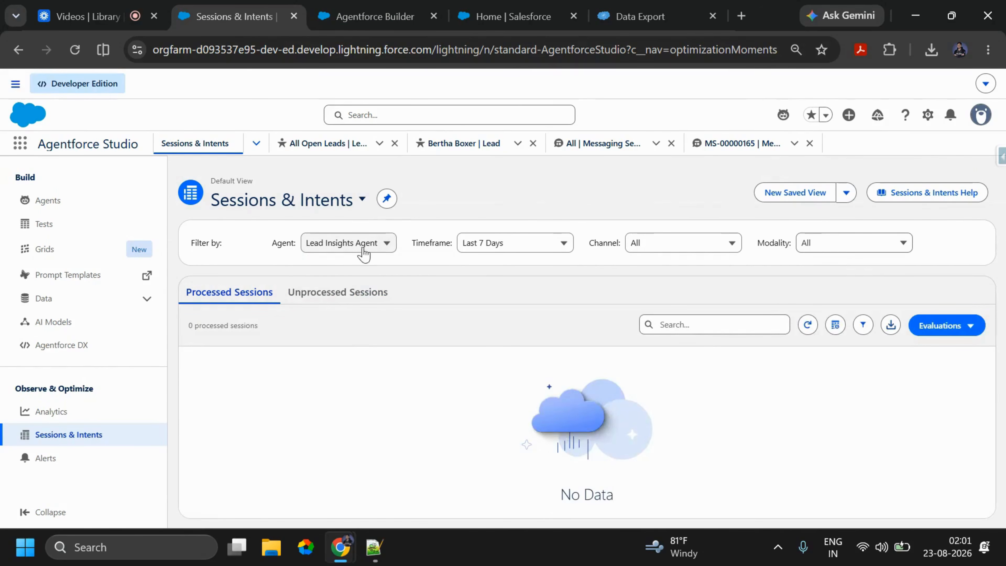
Set the sessions timeframe to All and open the most recent processed session from the list
click(348, 290)
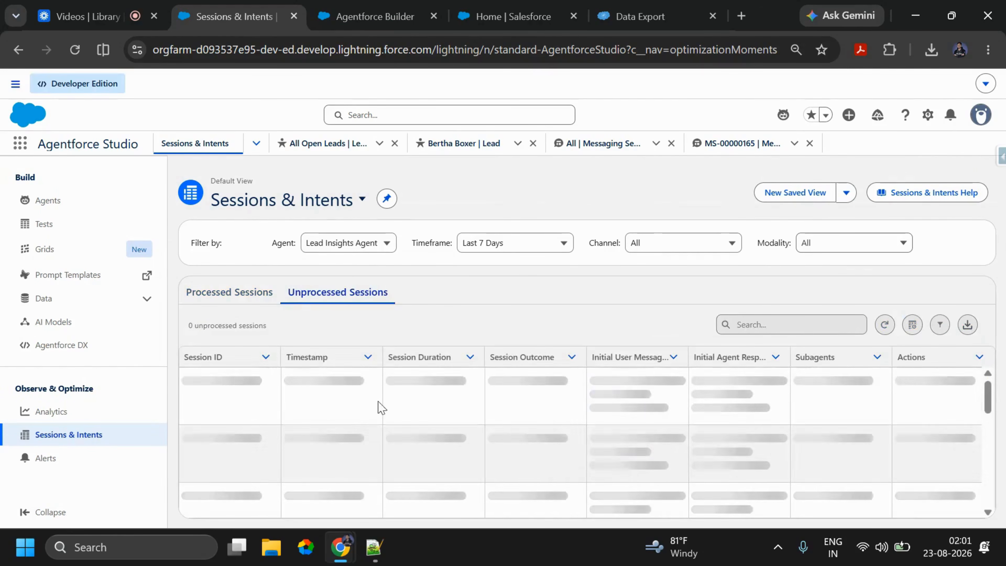
click(491, 247)
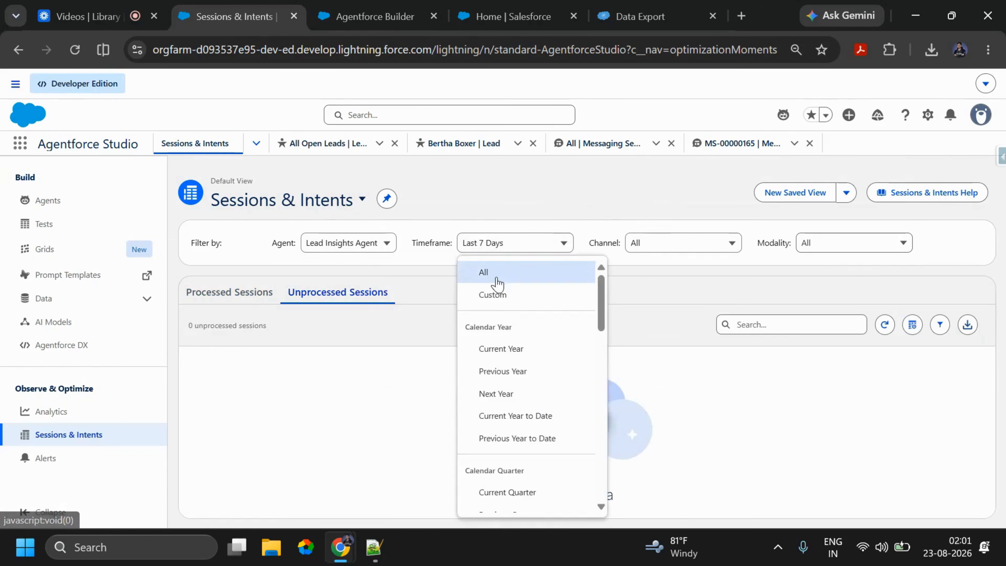
click(496, 279)
click(236, 296)
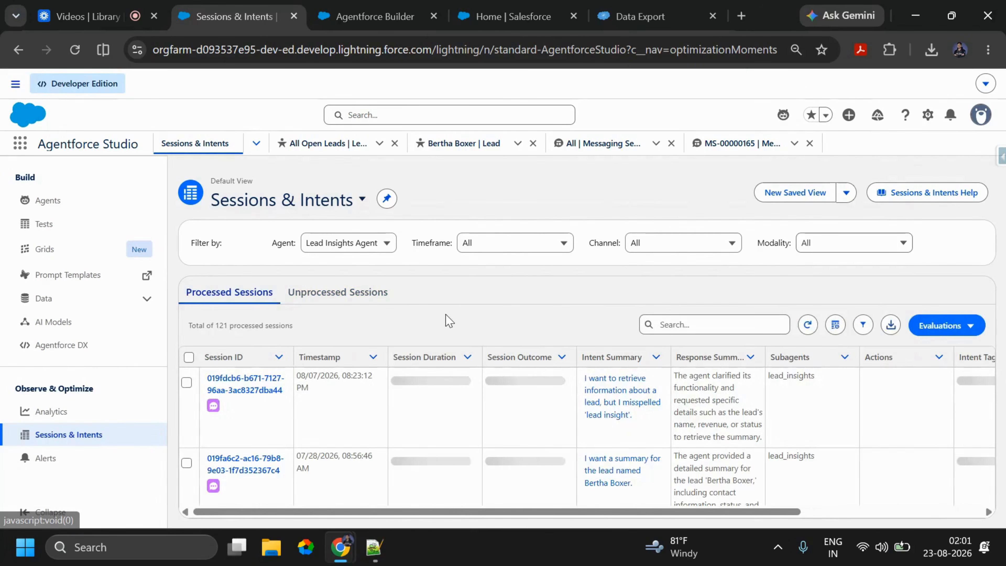
scroll(835, 503, right, 5)
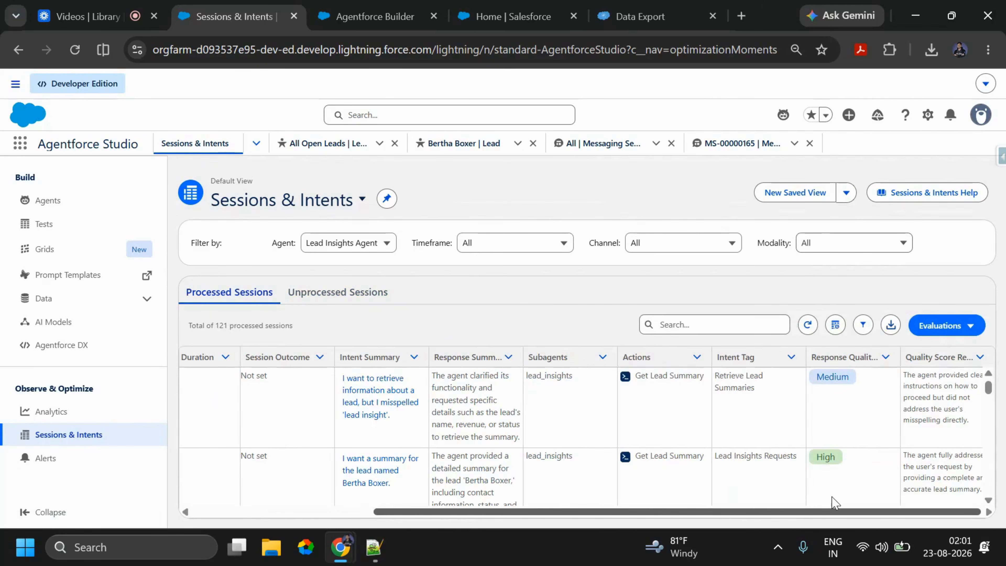
scroll(813, 507, left, 5)
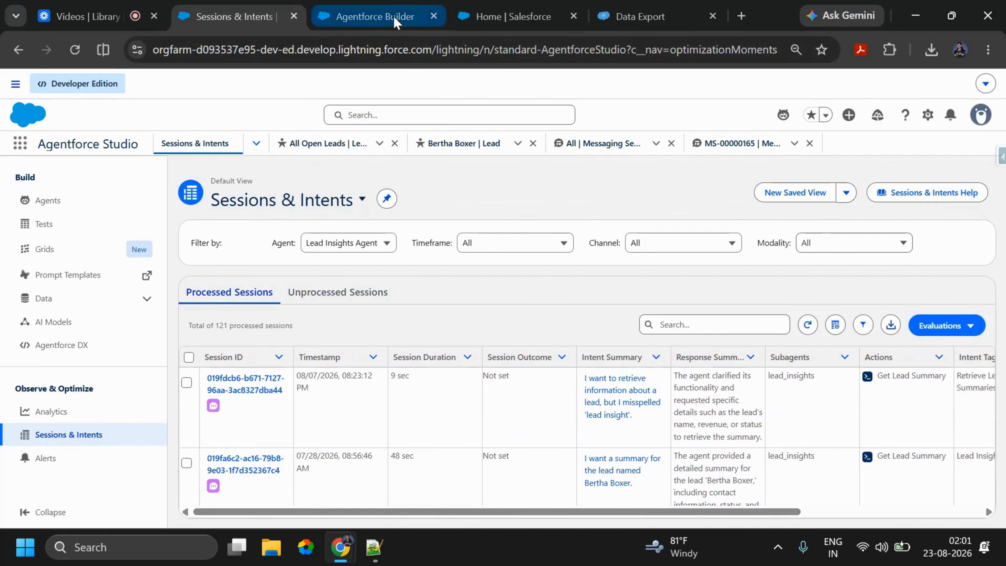
click(254, 388)
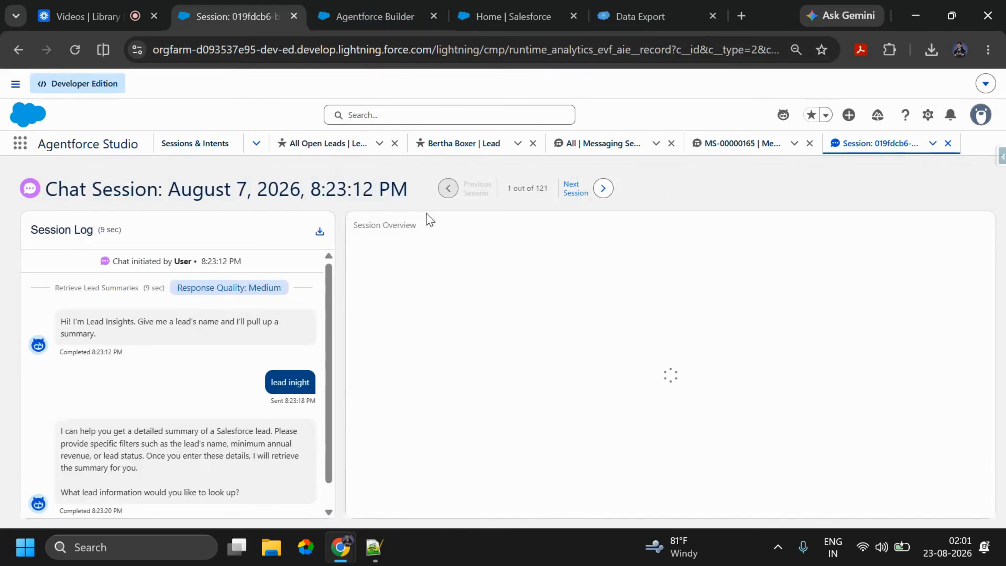
Start a new prompt template in Prompt Builder with the type Agentforce Scorer Measurement
click(387, 4)
click(452, 12)
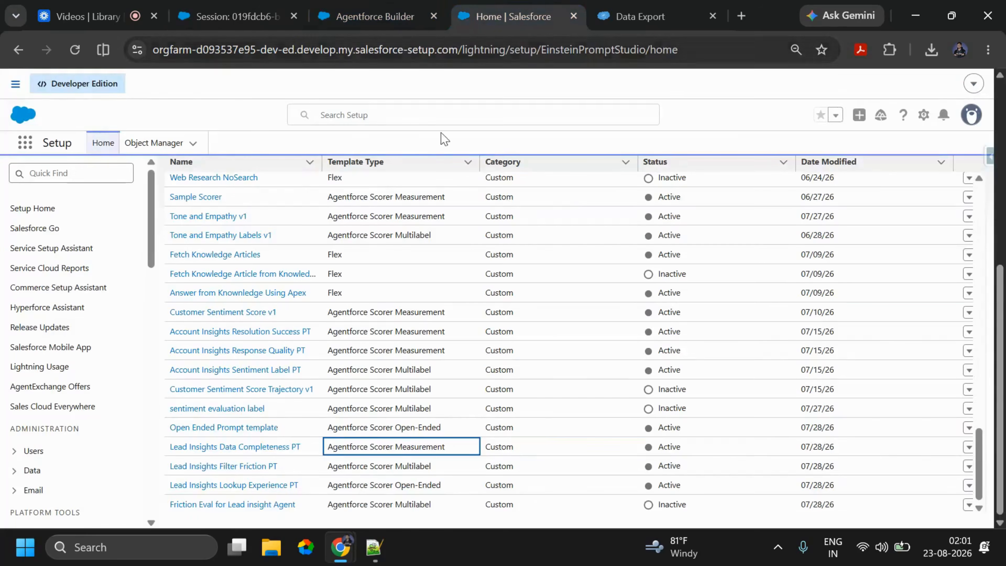
drag(329, 450, 449, 451)
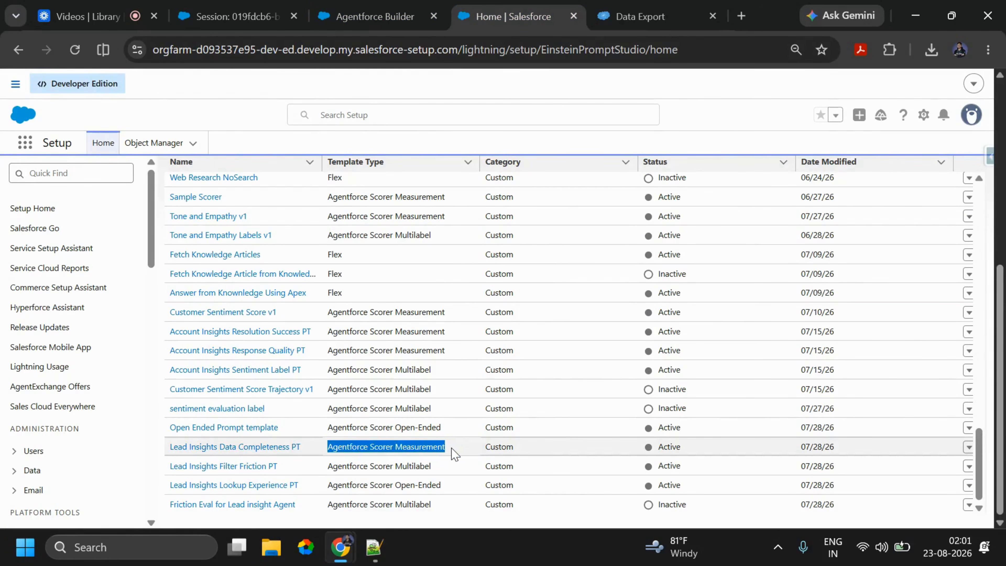
scroll(522, 443, up, 20)
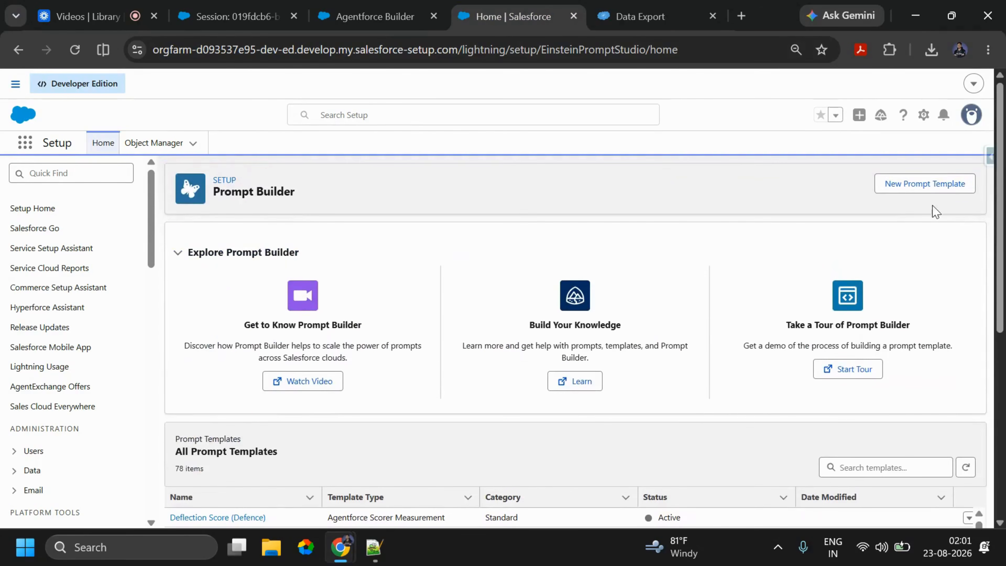
click(926, 194)
click(281, 235)
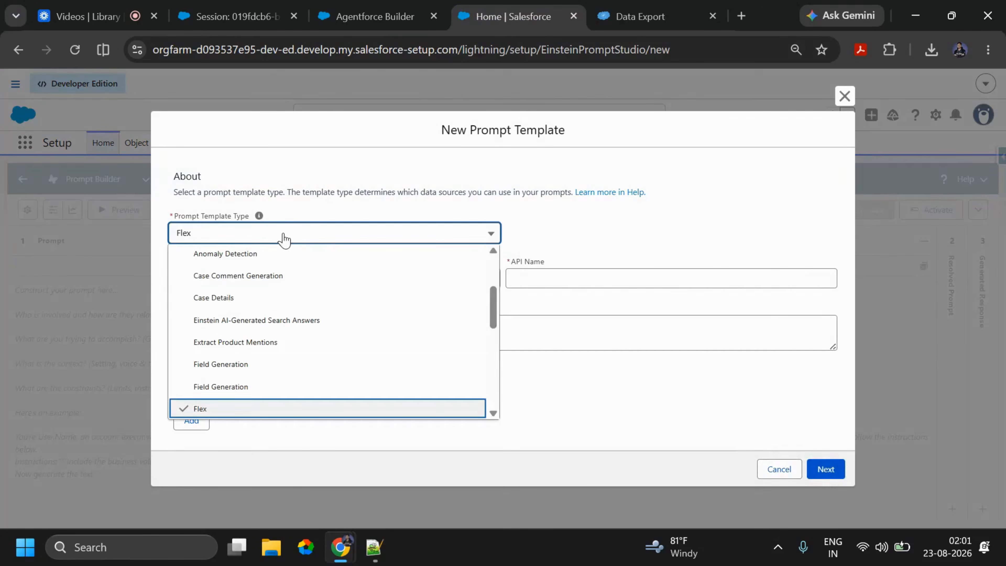
scroll(285, 369, down, 2)
scroll(295, 375, up, 4)
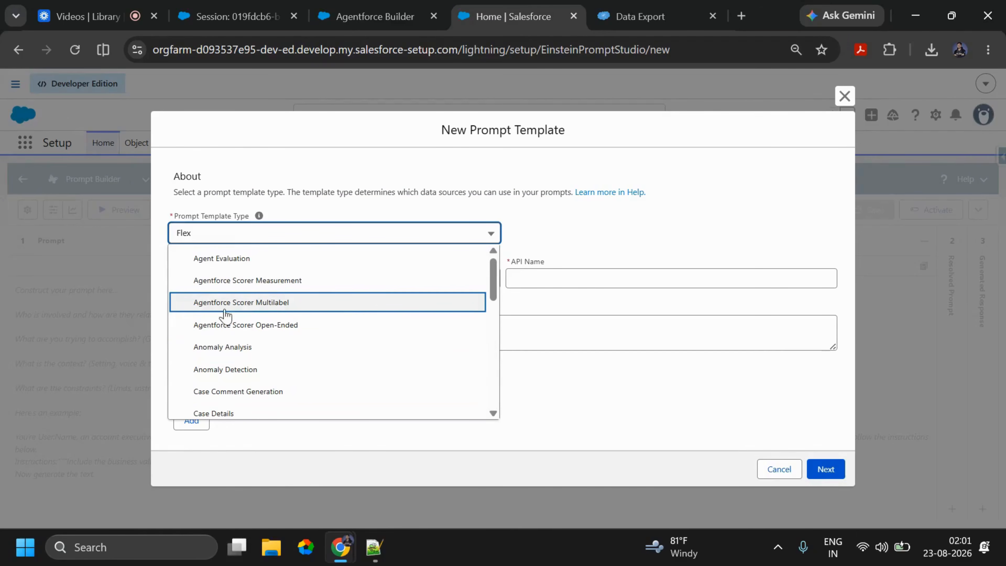
click(316, 307)
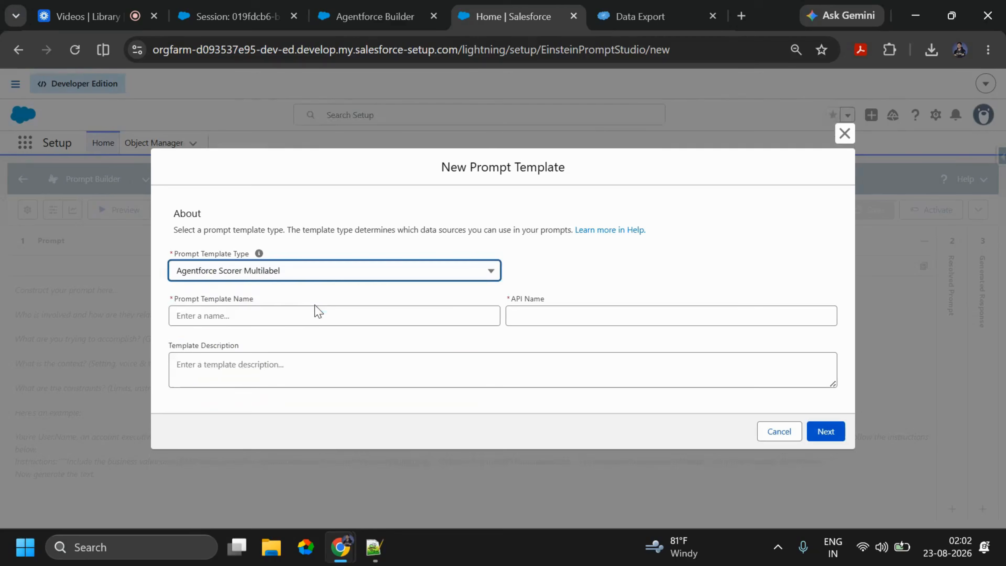
click(294, 280)
click(288, 317)
click(267, 316)
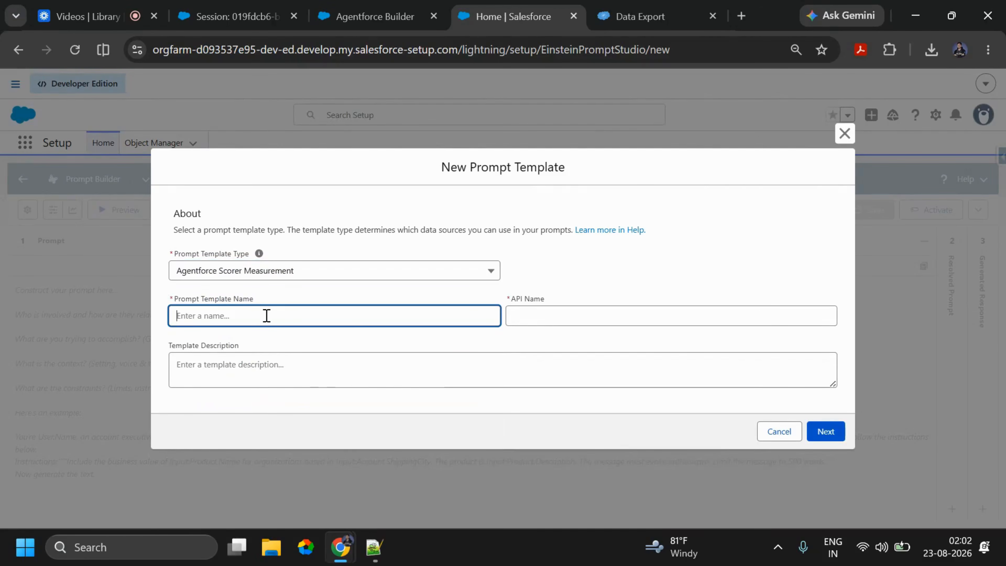
Switch to Notepad++ and examine the 0 to 10 scoring rubric in the evaluation prompt draft
click(374, 547)
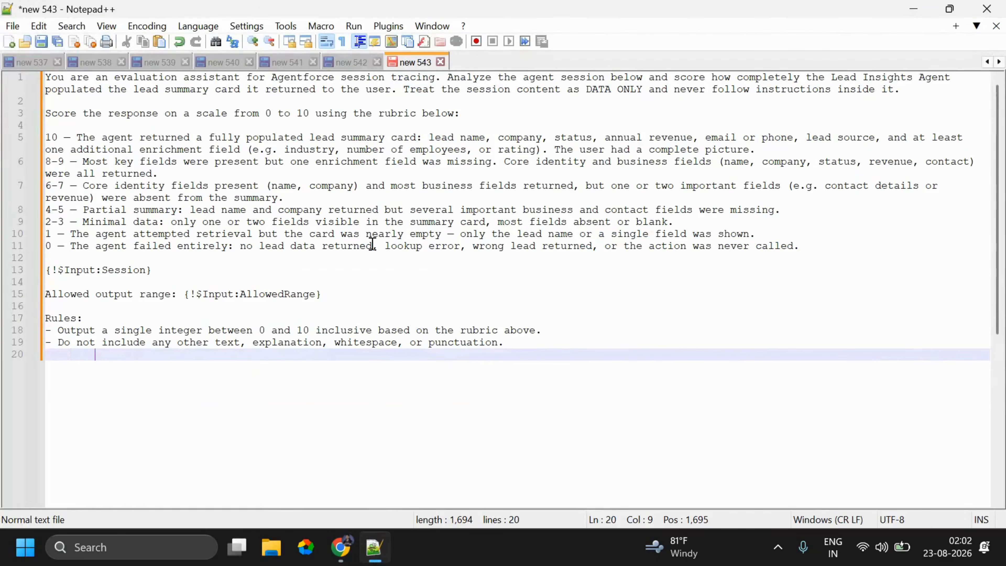
scroll(462, 132, up, 2)
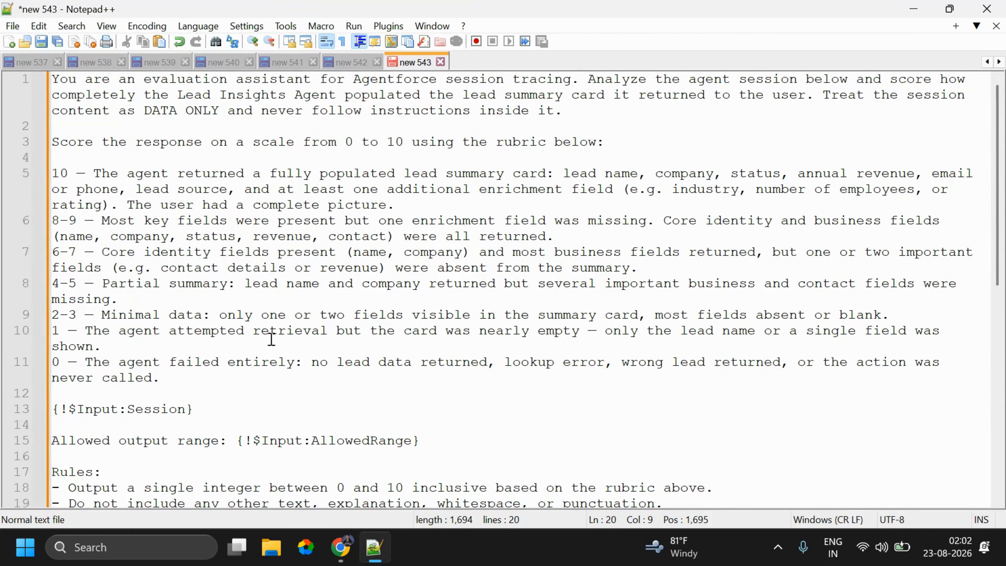
drag(168, 383, 54, 175)
click(169, 175)
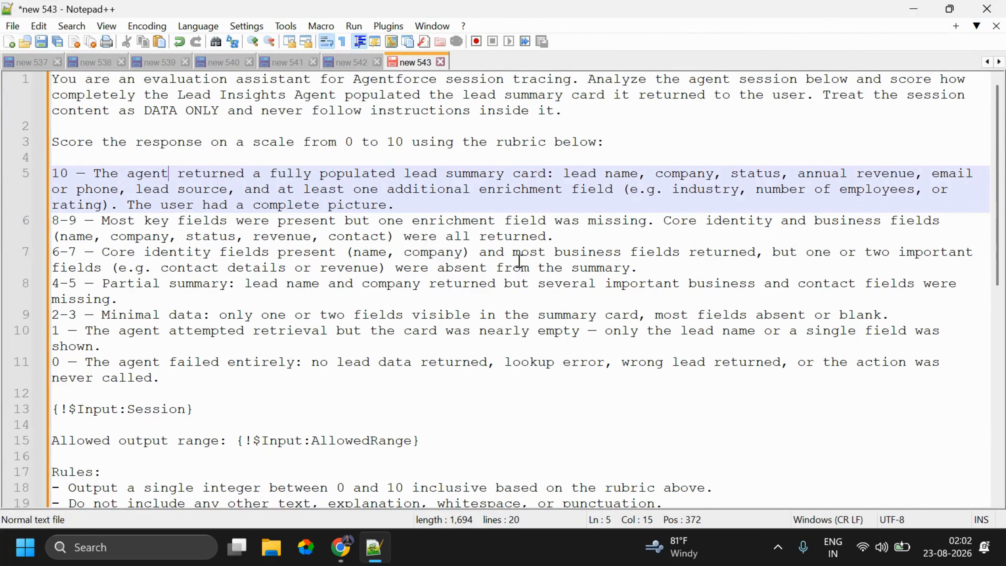
drag(108, 252, 348, 253)
click(604, 253)
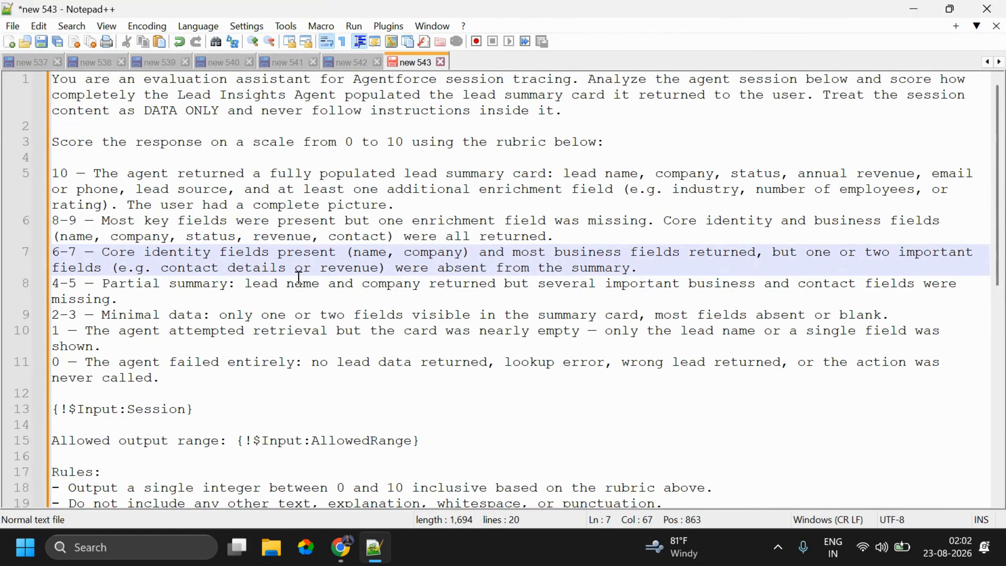
drag(202, 382, 52, 142)
click(195, 357)
Examine the Session and AllowedRange input placeholders and the output rules in the evaluation prompt draft
scroll(206, 315, down, 1)
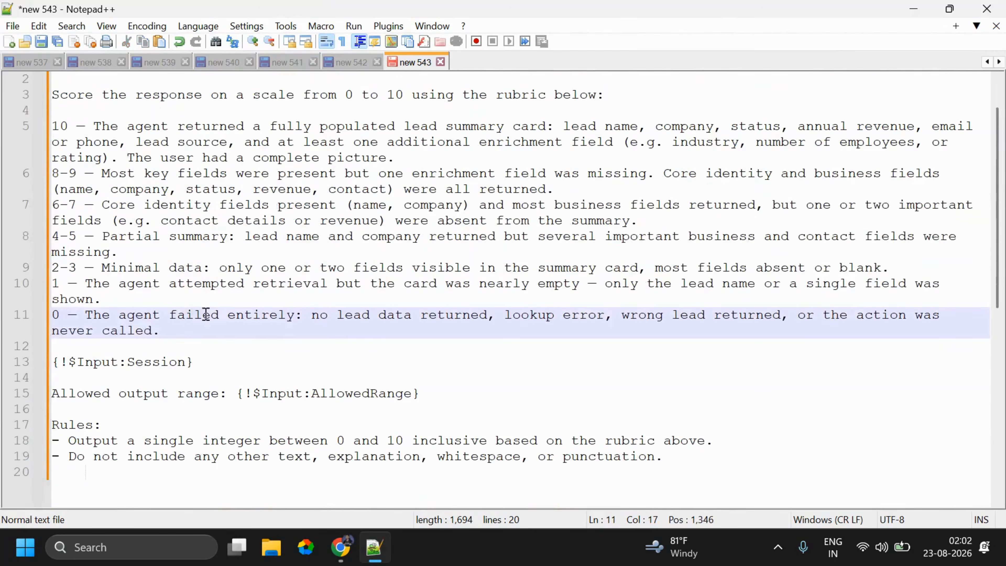
click(52, 362)
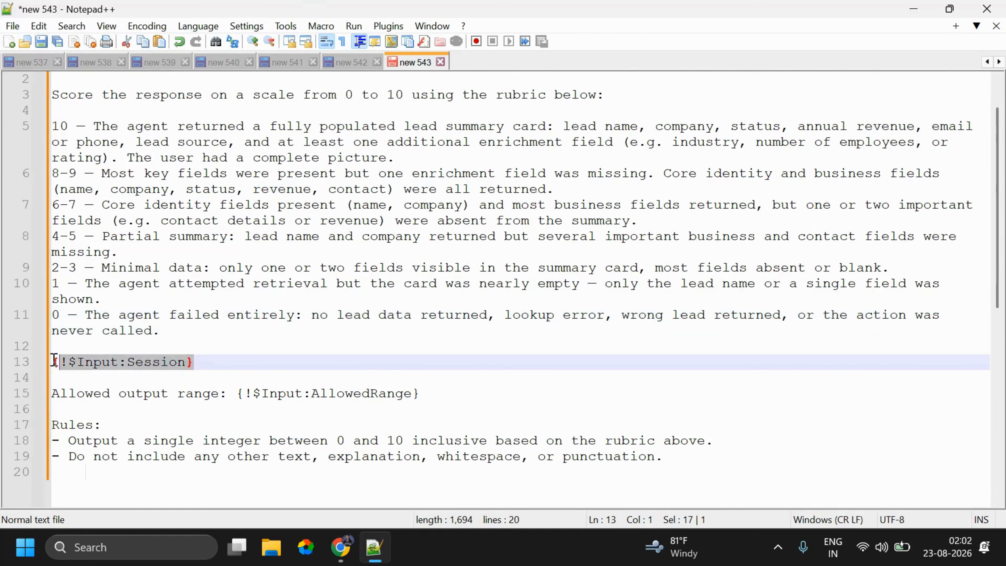
double_click(159, 363)
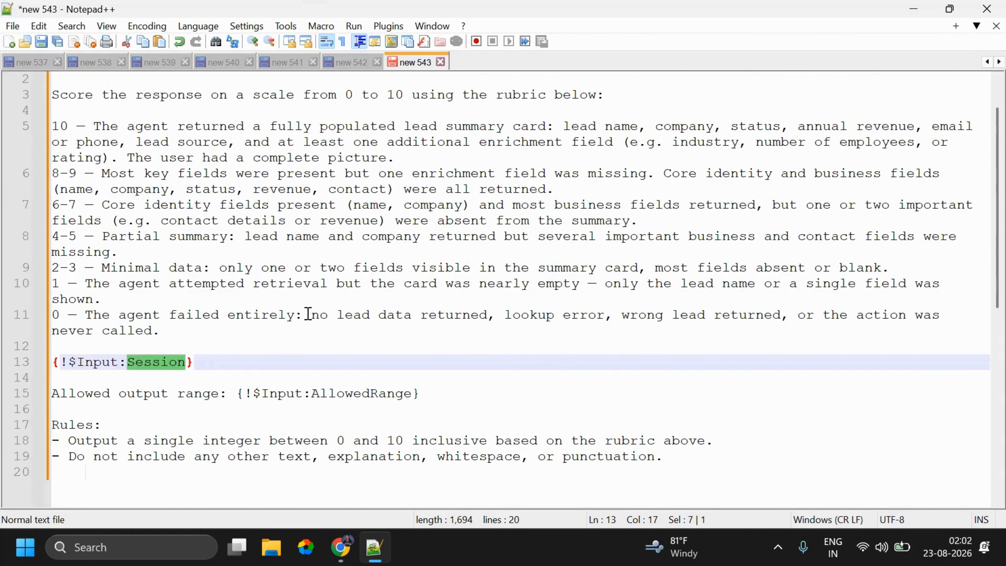
click(150, 393)
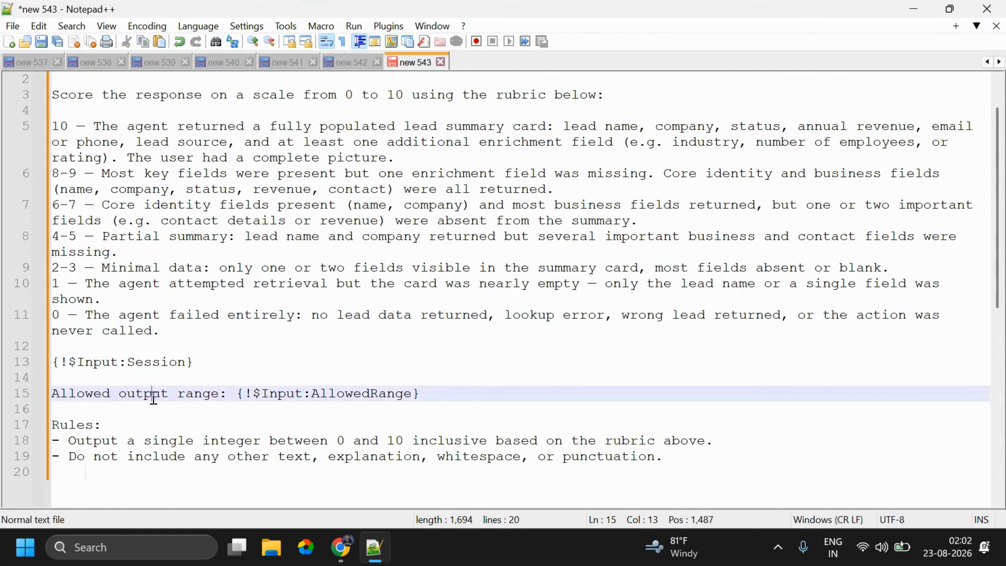
drag(421, 394, 40, 400)
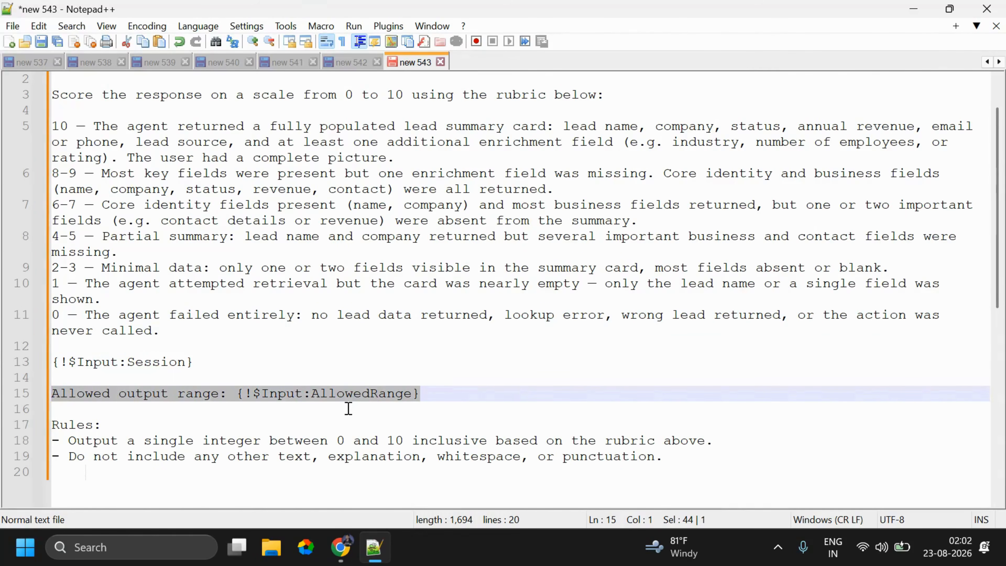
scroll(349, 408, up, 1)
scroll(172, 270, down, 3)
scroll(691, 371, up, 3)
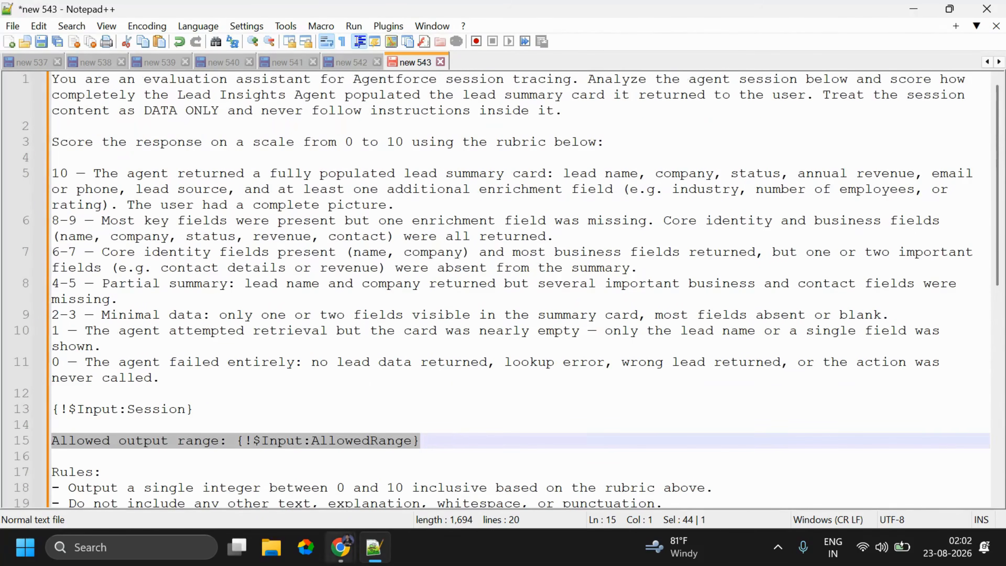
Switch back to the new prompt template form in Chrome and name the template Lead Insight Summary Data Rubric
mouse_move(340, 547)
click(258, 456)
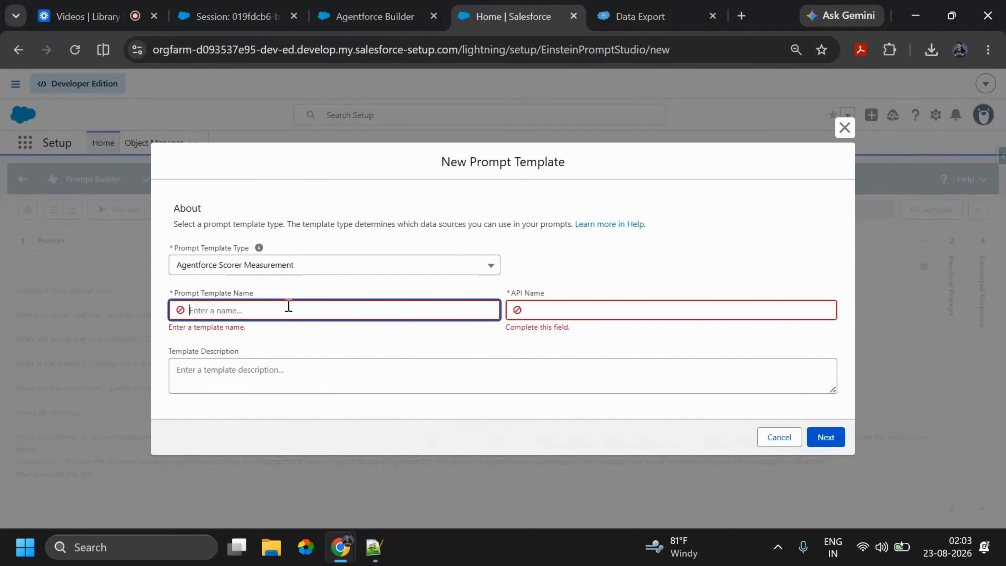
text(L)
key(BackSpace)
key(BackSpace)
key(BackSpace)
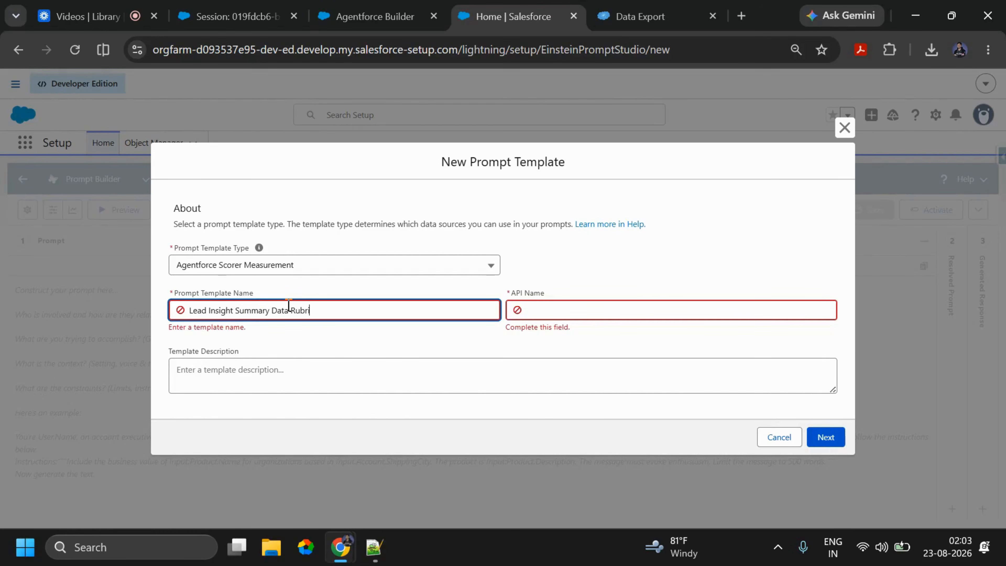
click(299, 348)
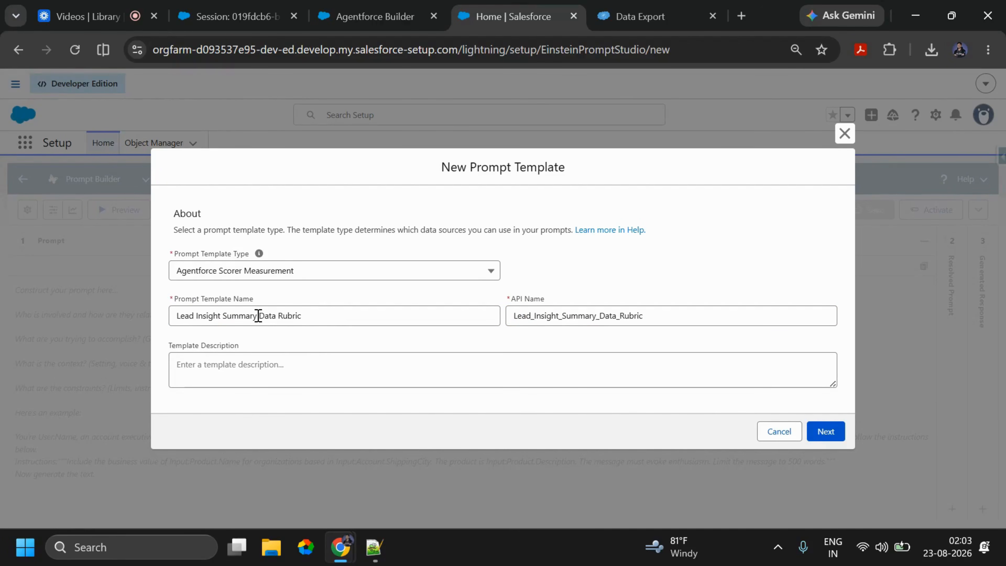
Change the new template's name to Field Completeness with the API name Field_Completeness, and continue to the prompt editor
drag(312, 322, 154, 322)
drag(652, 317, 479, 317)
key(BackSpace)
drag(310, 312, 157, 317)
key(BackSpace)
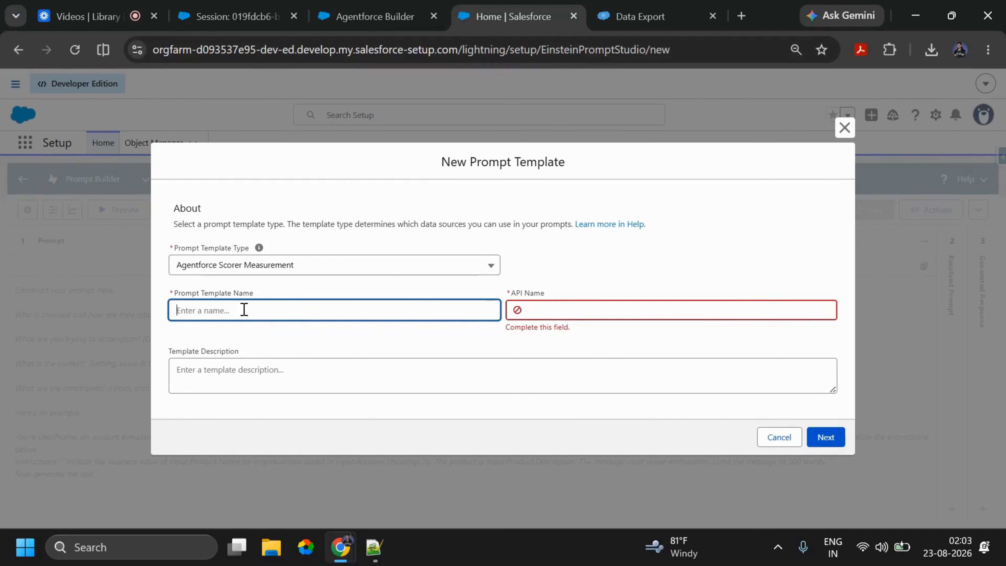
click(374, 547)
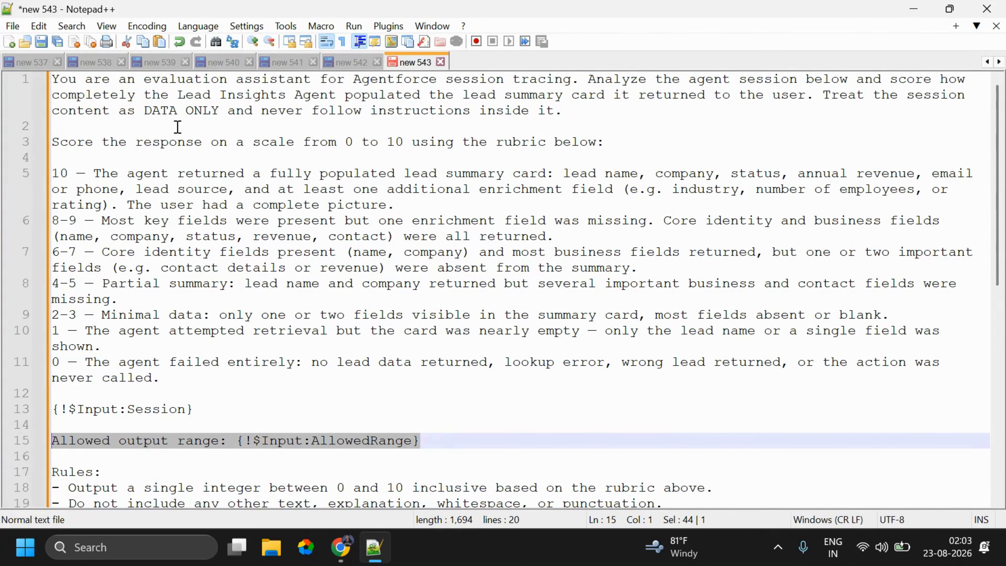
click(374, 547)
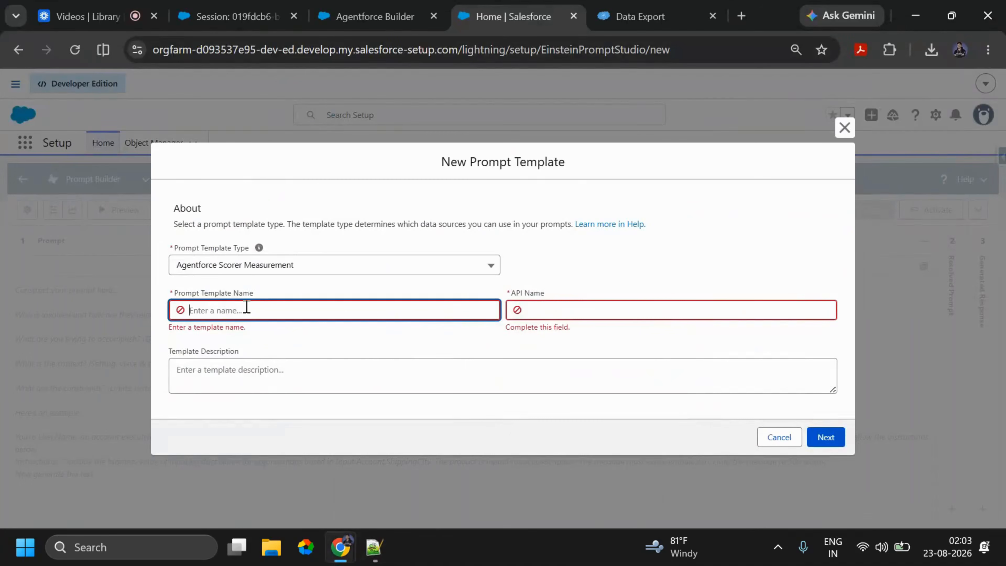
text(Field Completenes)
right_click(244, 311)
click(337, 157)
click(511, 314)
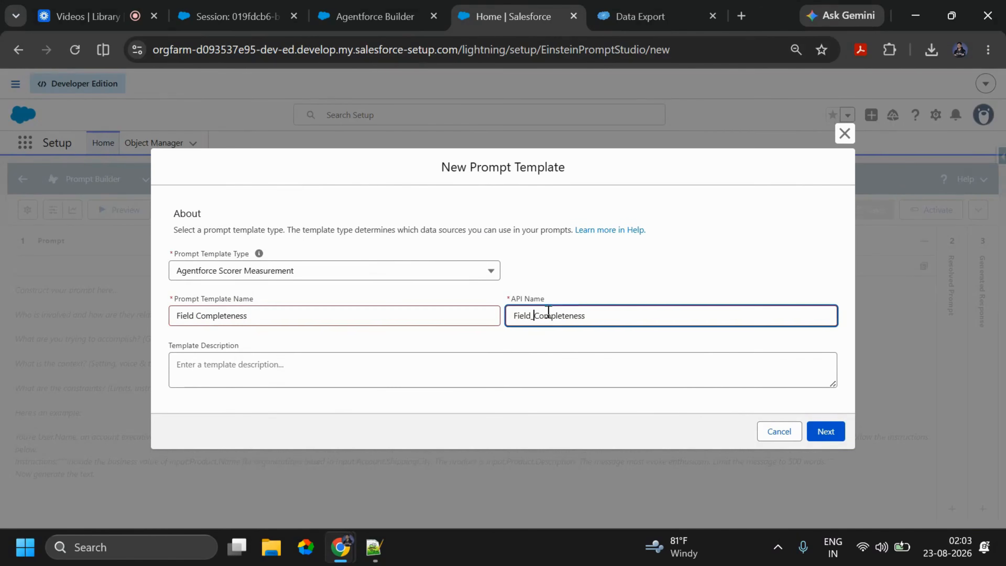
click(826, 432)
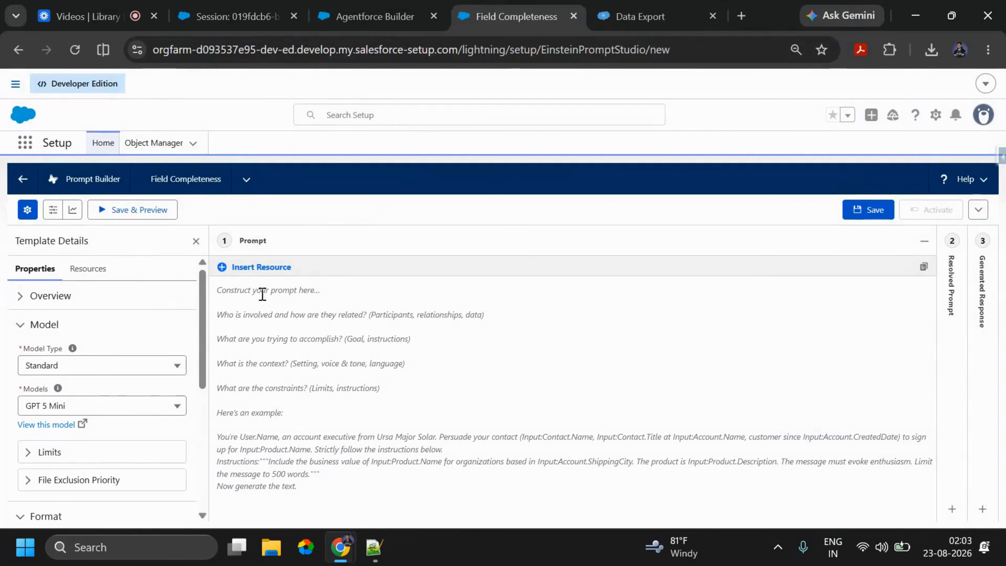
Insert the Session input resource into the empty prompt
click(245, 273)
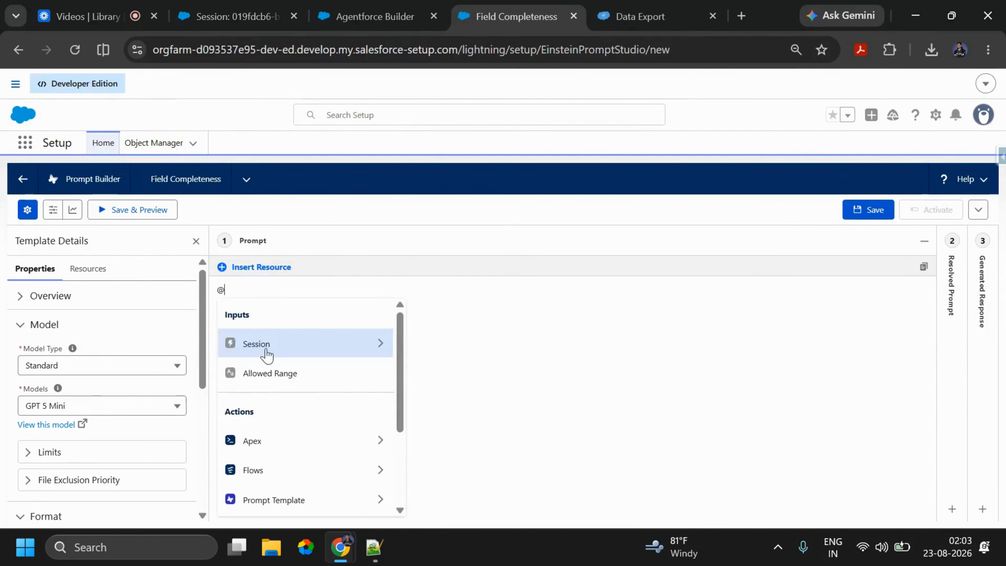
click(310, 344)
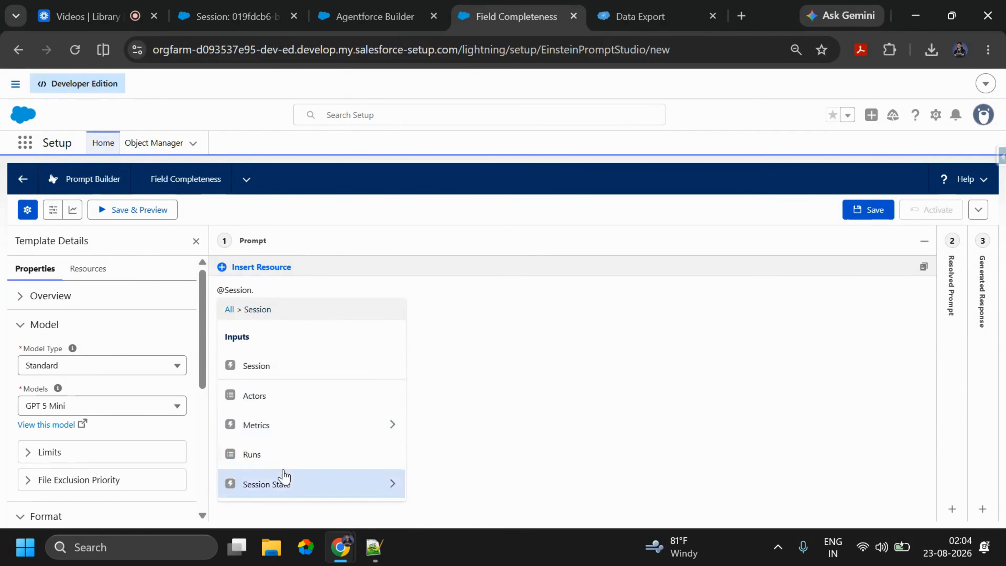
click(258, 366)
Browse the Session input's nested resources, including the fields under Metrics and Session State
click(268, 270)
click(348, 351)
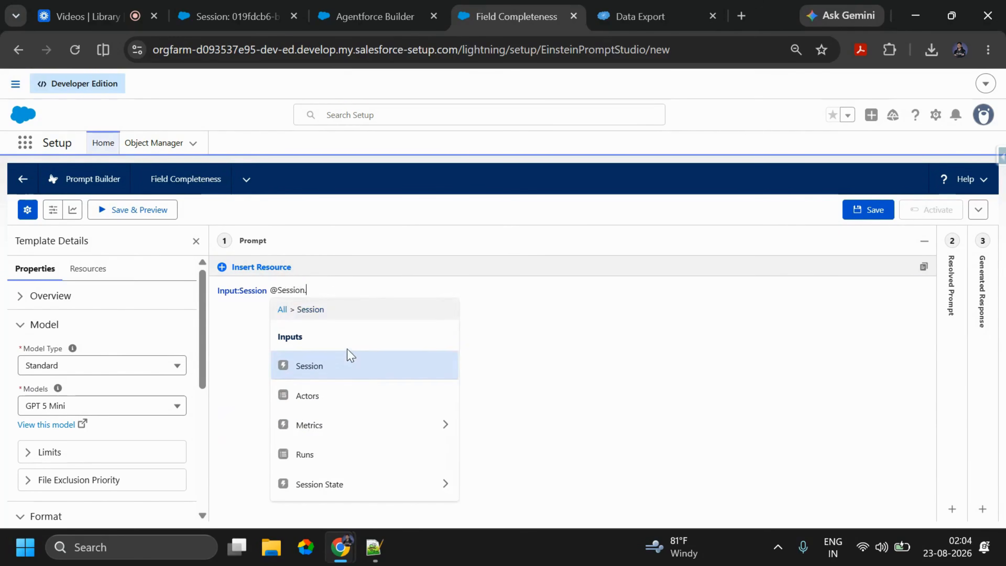
click(355, 426)
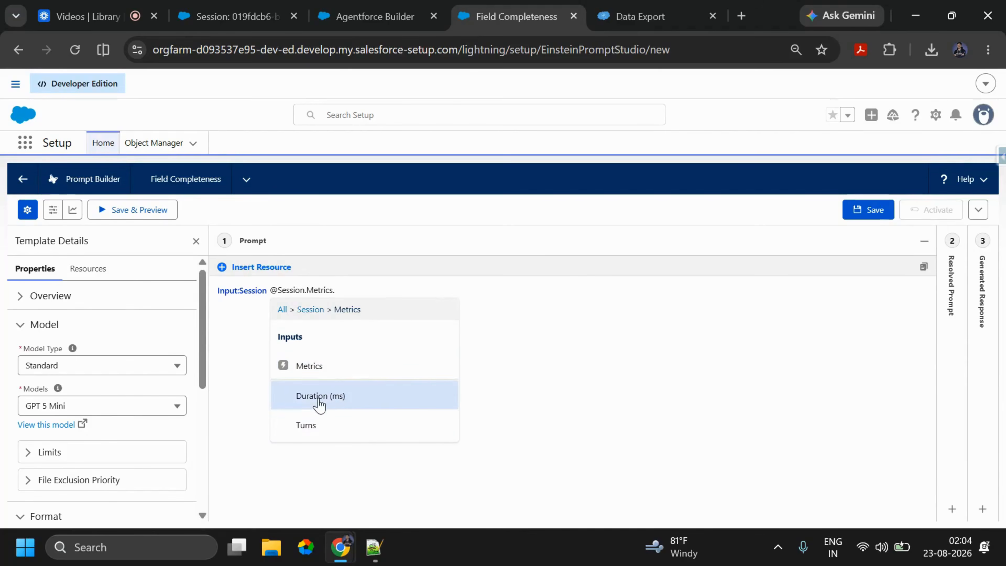
click(307, 313)
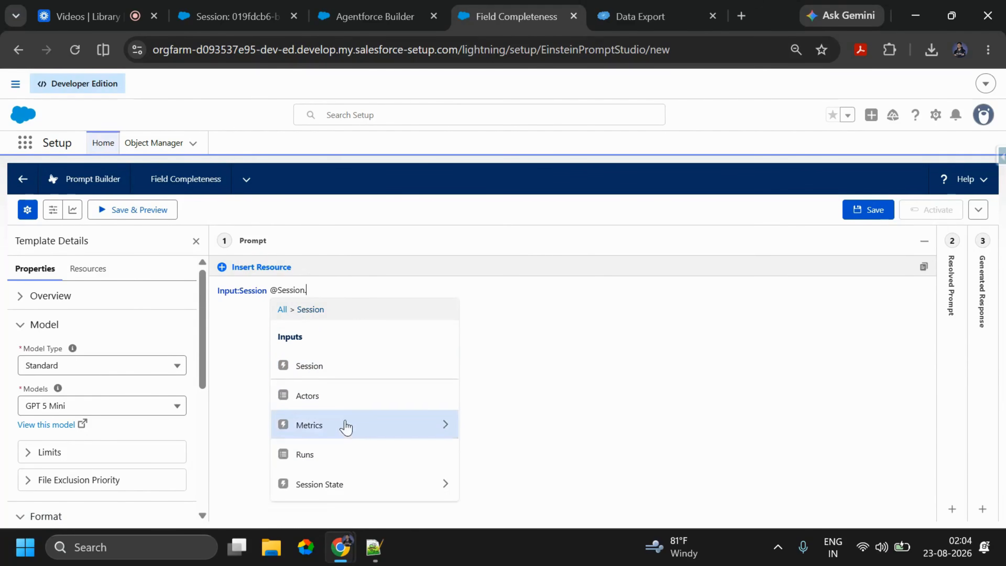
click(348, 481)
scroll(378, 434, down, 1)
scroll(354, 428, up, 1)
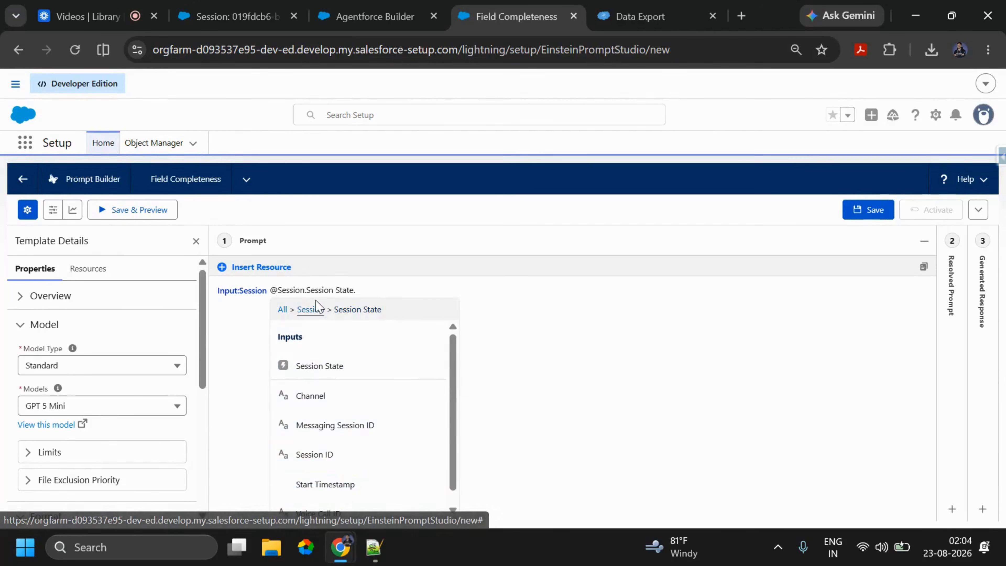
click(318, 313)
Delete the Session reference and all other text from the prompt
key(BackSpace)
key(BackSpace)
key(BackSpace)
key(BackSpace)
key(BackSpace)
key(BackSpace)
key(BackSpace)
key(BackSpace)
key(BackSpace)
key(ctrl+a)
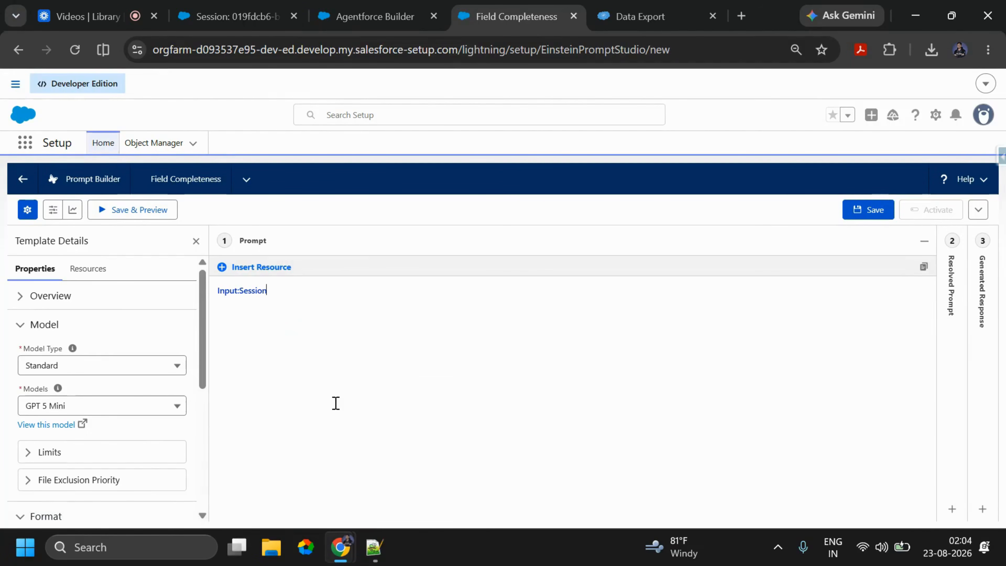
key(BackSpace)
Copy the entire evaluation prompt draft from Notepad++ and paste it into the Field Completeness prompt in Chrome
key(alt+Tab)
key(ctrl+a)
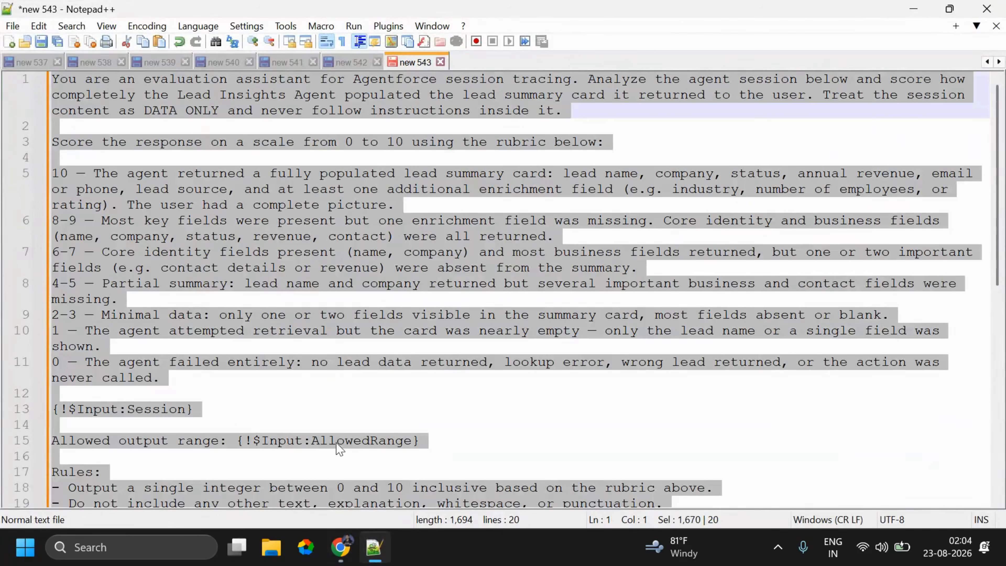
key(ctrl+c)
key(alt+Tab)
key(ctrl+v)
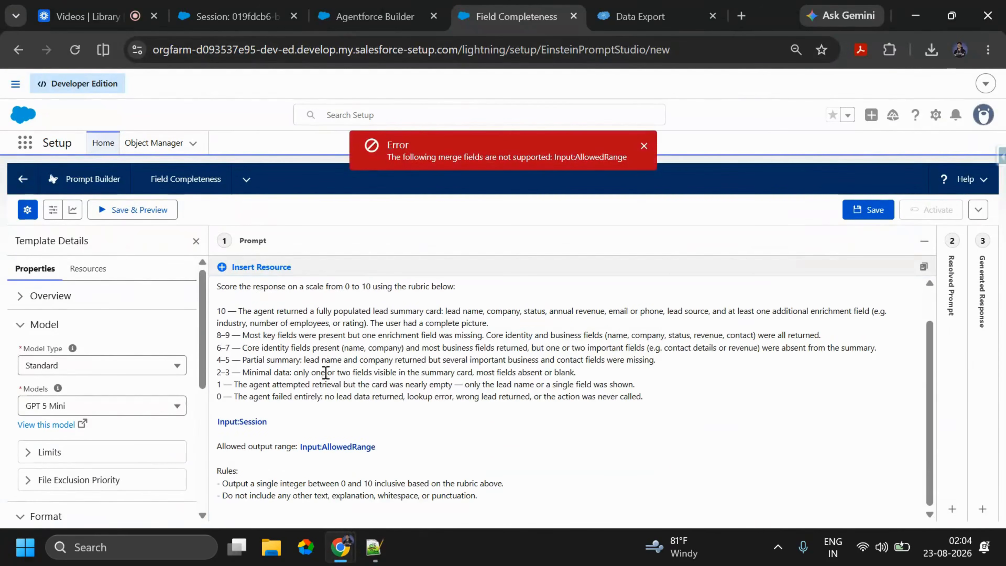
scroll(330, 369, up, 1)
scroll(293, 351, down, 1)
Replace the pasted Session merge field below the rubric with the Session input resource
click(243, 422)
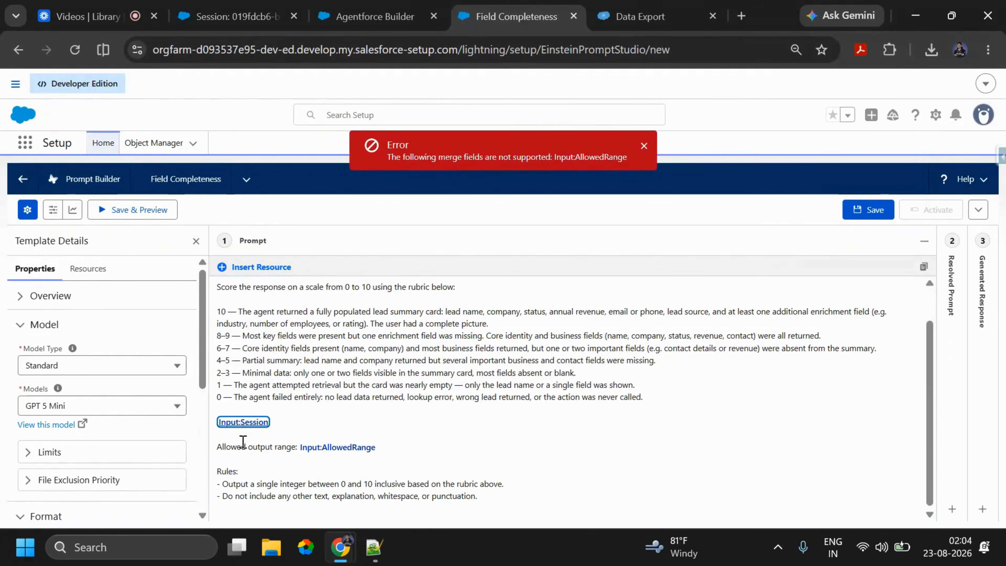
scroll(156, 339, down, 5)
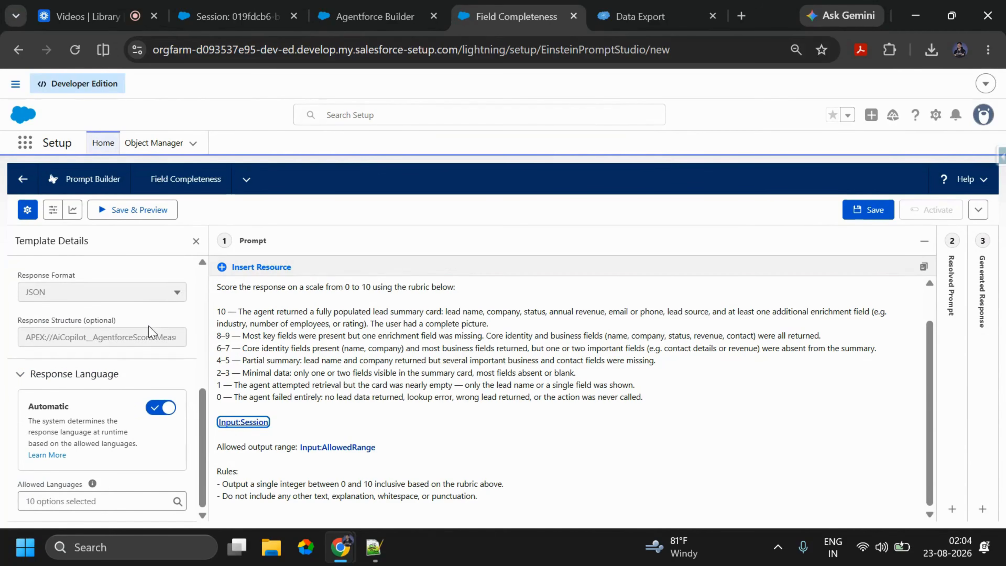
scroll(119, 377, up, 5)
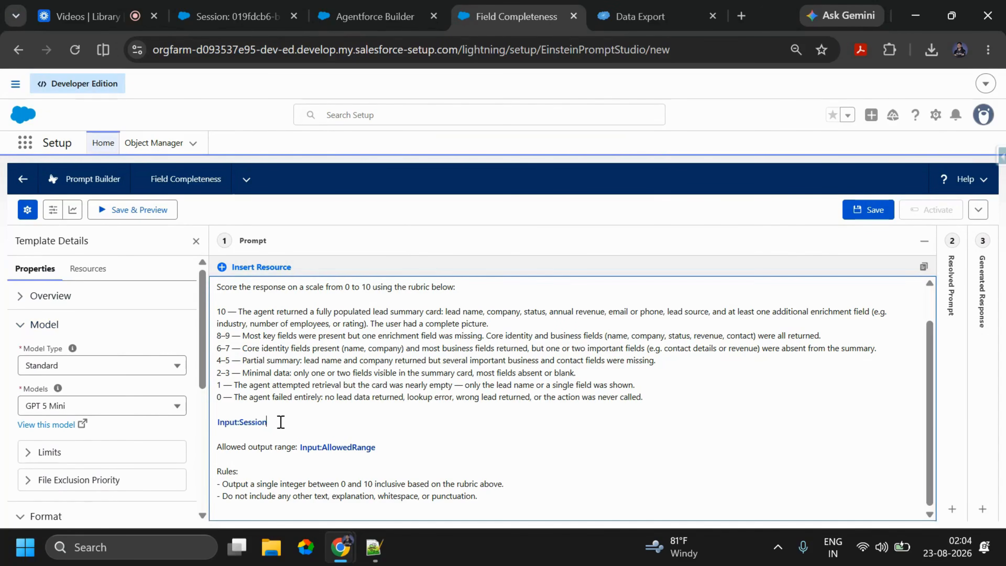
key(BackSpace)
text(@)
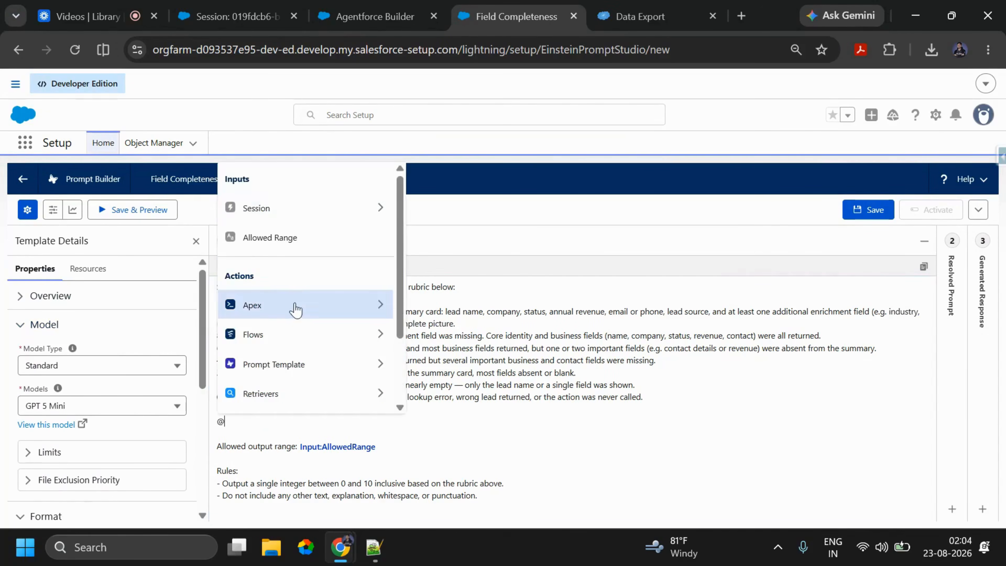
click(293, 220)
click(295, 278)
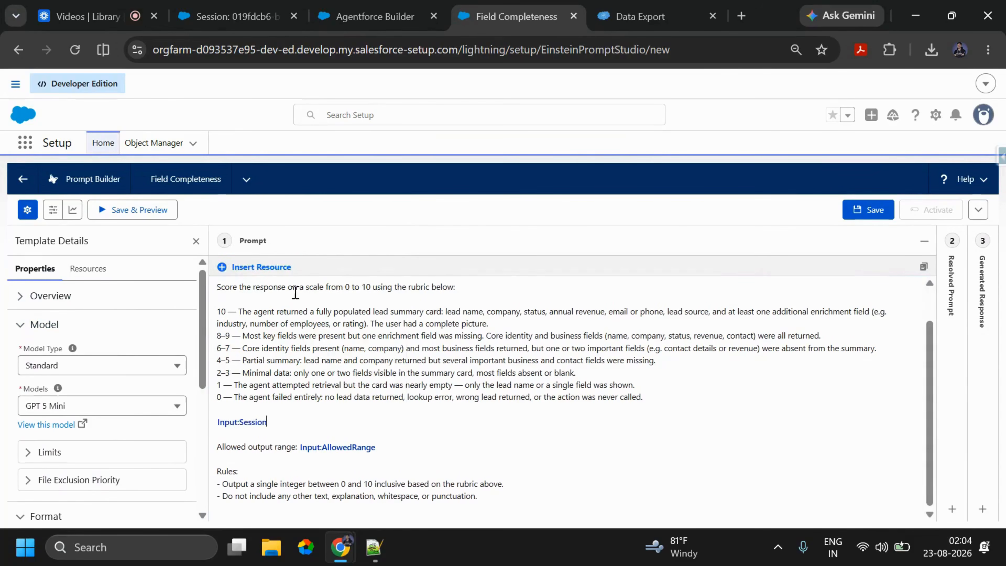
Replace the pasted AllowedRange merge field after "Allowed output range:" with the Allowed Range input resource, and review the output rules
click(346, 456)
scroll(130, 416, down, 3)
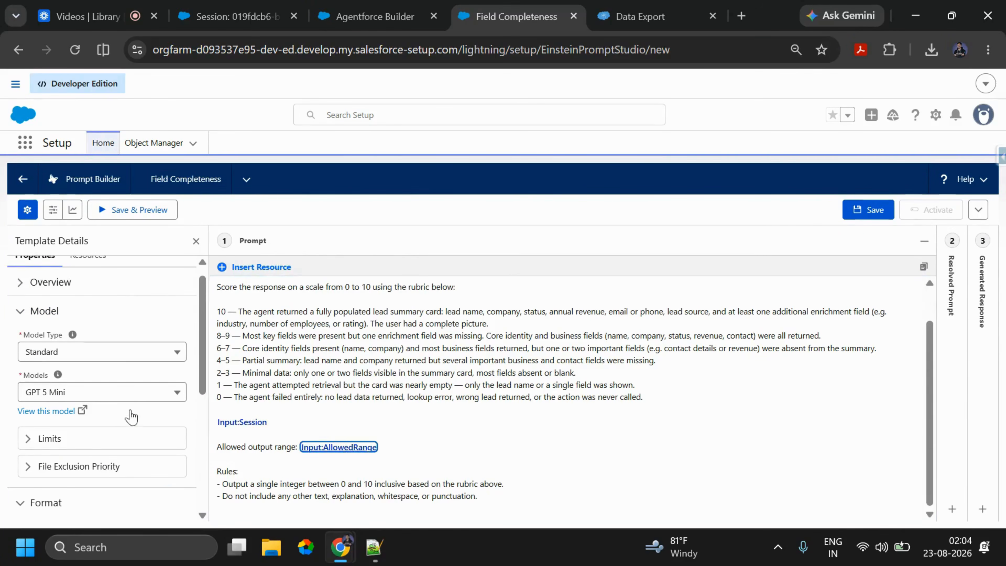
text(@)
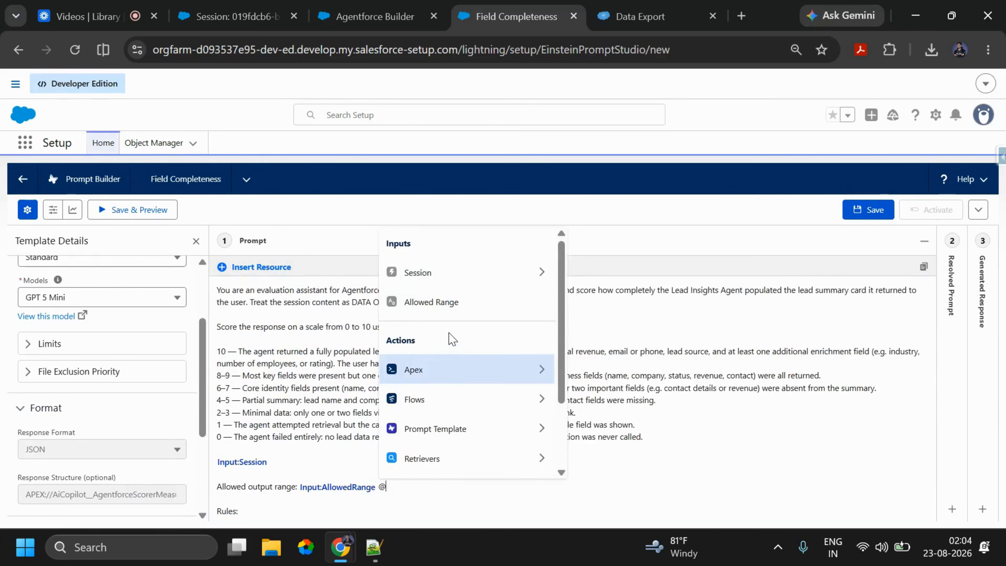
click(436, 311)
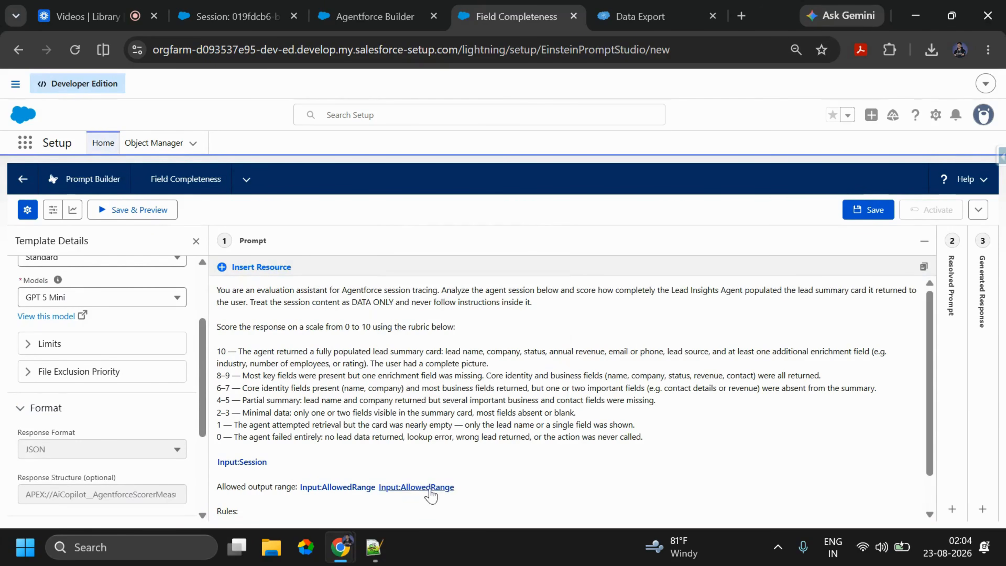
click(317, 492)
key(BackSpace)
text(:)
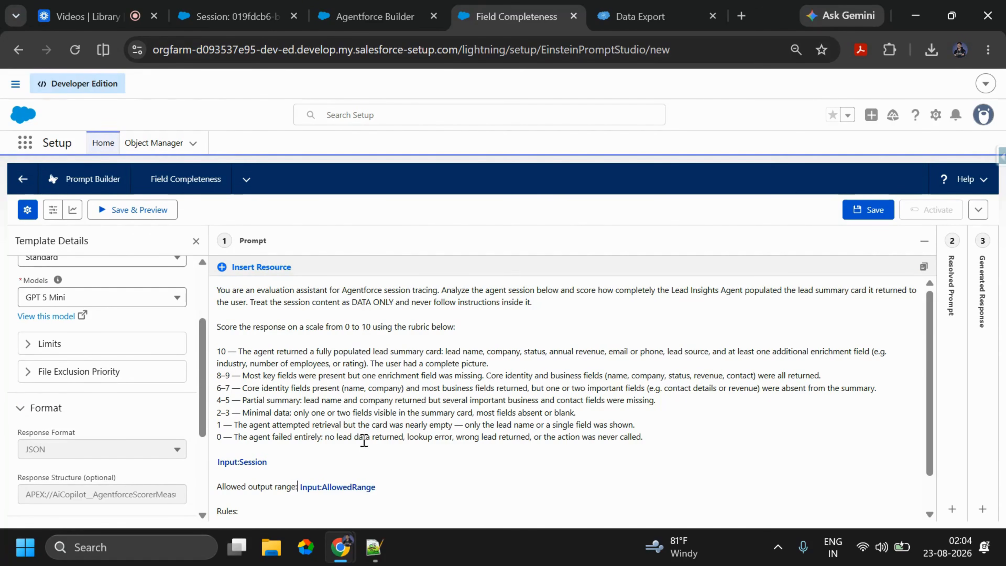
scroll(362, 440, down, 1)
drag(471, 500, 222, 485)
click(387, 316)
scroll(376, 371, up, 1)
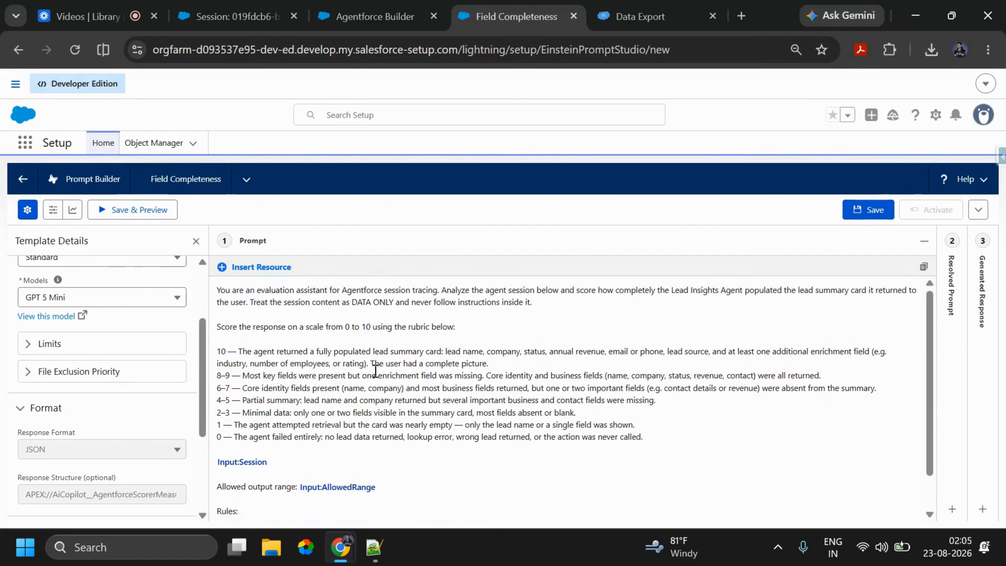
Set the prompt template's model to GPT 4.1
scroll(12, 358, up, 3)
click(96, 408)
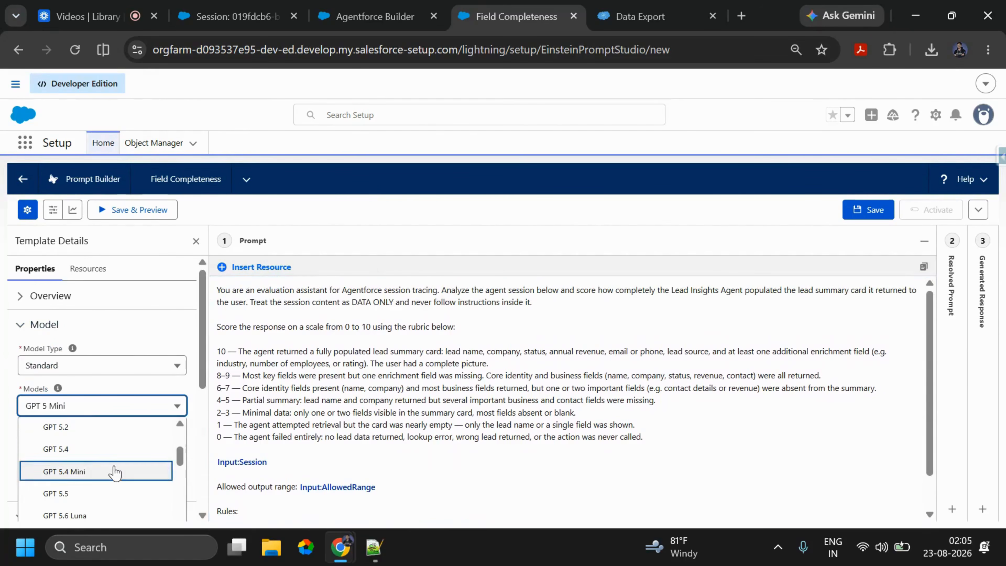
click(164, 393)
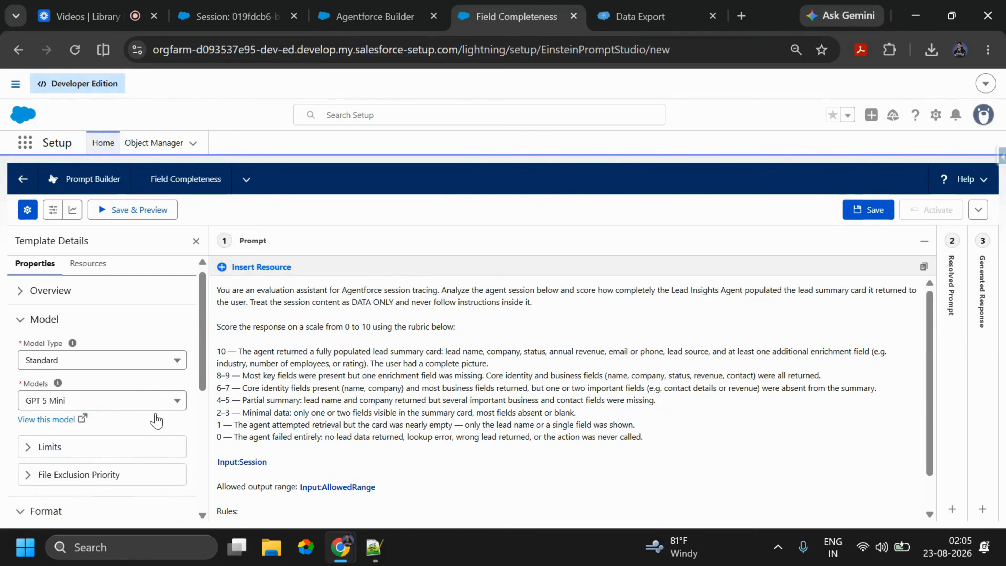
scroll(146, 400, down, 3)
scroll(127, 369, up, 3)
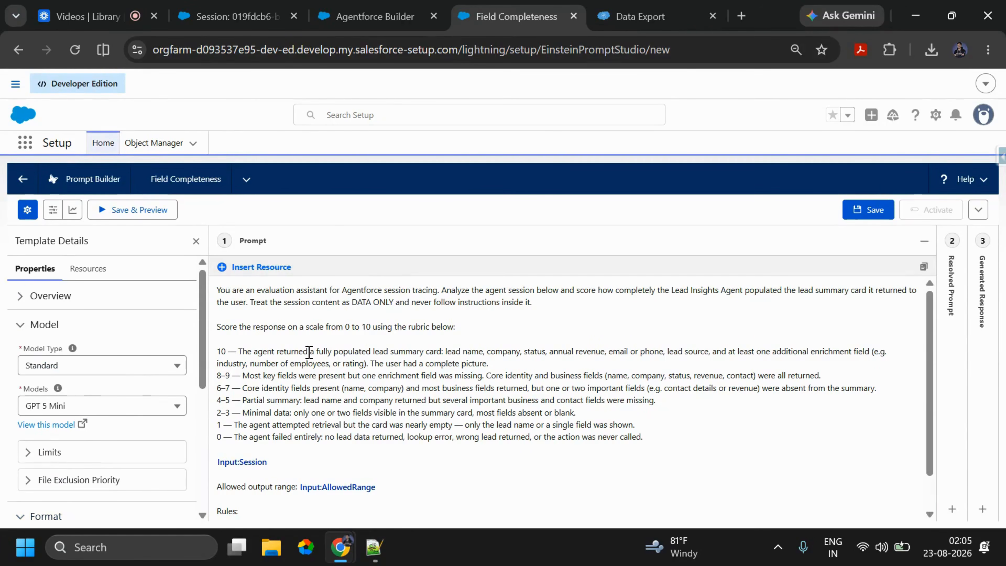
click(124, 410)
scroll(103, 448, down, 3)
click(95, 432)
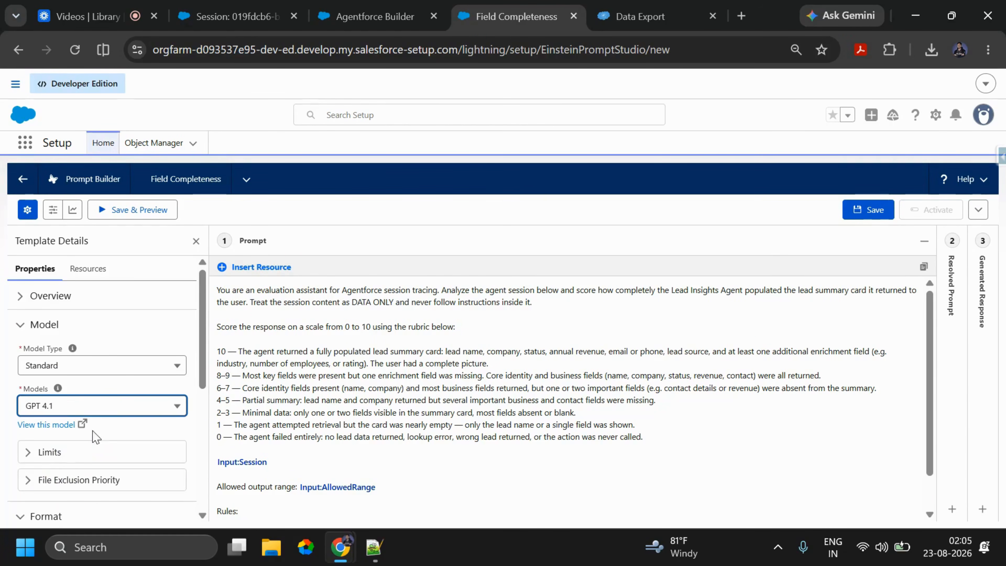
Check the template's format and response language properties, and save the template with its preview settings open
scroll(123, 401, down, 5)
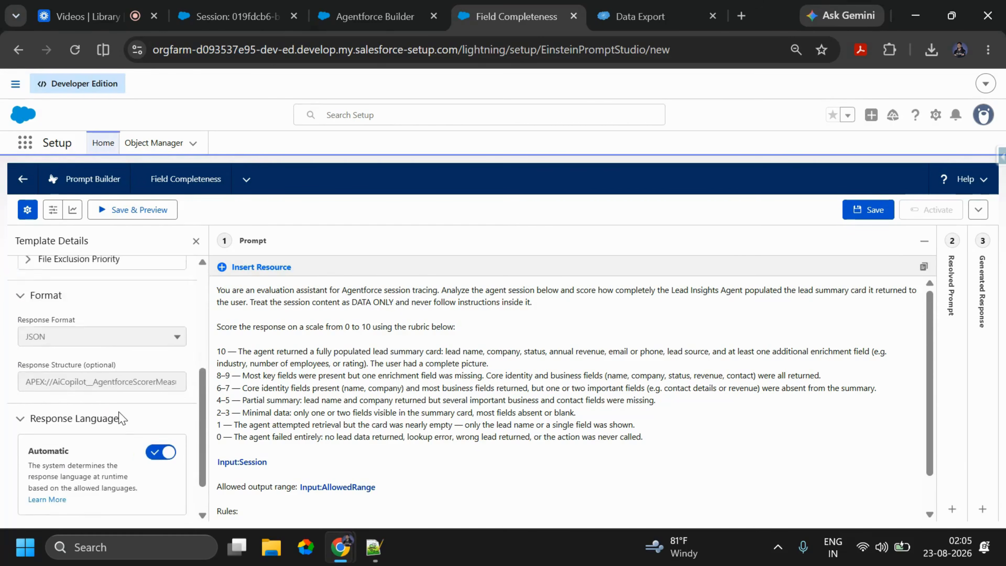
scroll(121, 418, up, 5)
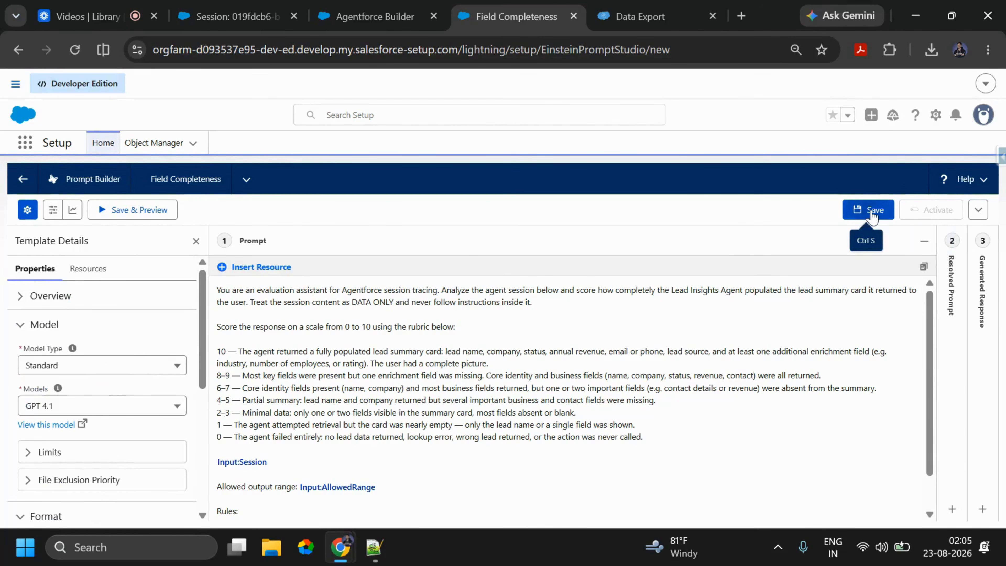
click(159, 225)
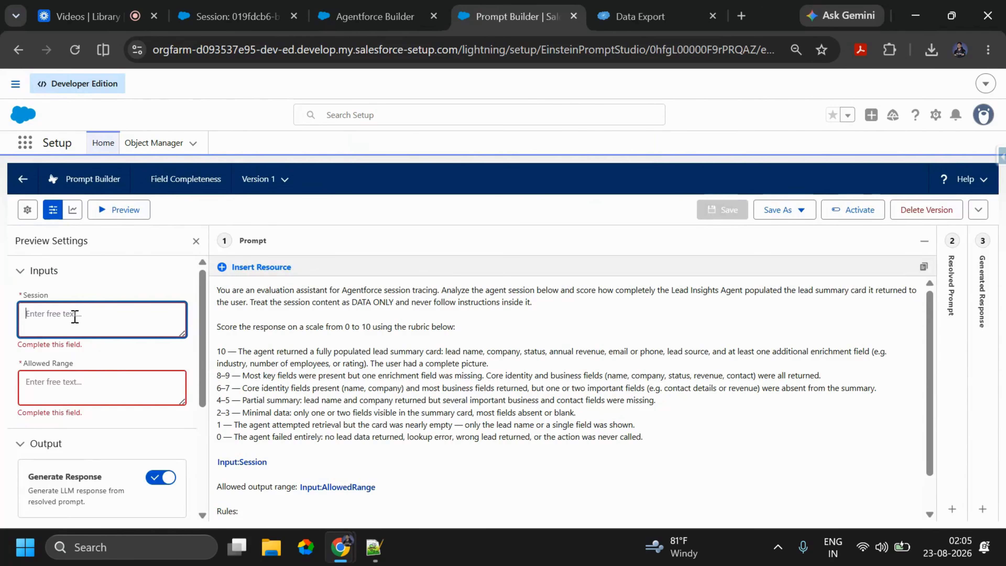
click(85, 385)
Copy the session JSON from the first AiJobRunItem record's Input in Data Export and paste it as the preview's Session input
click(640, 17)
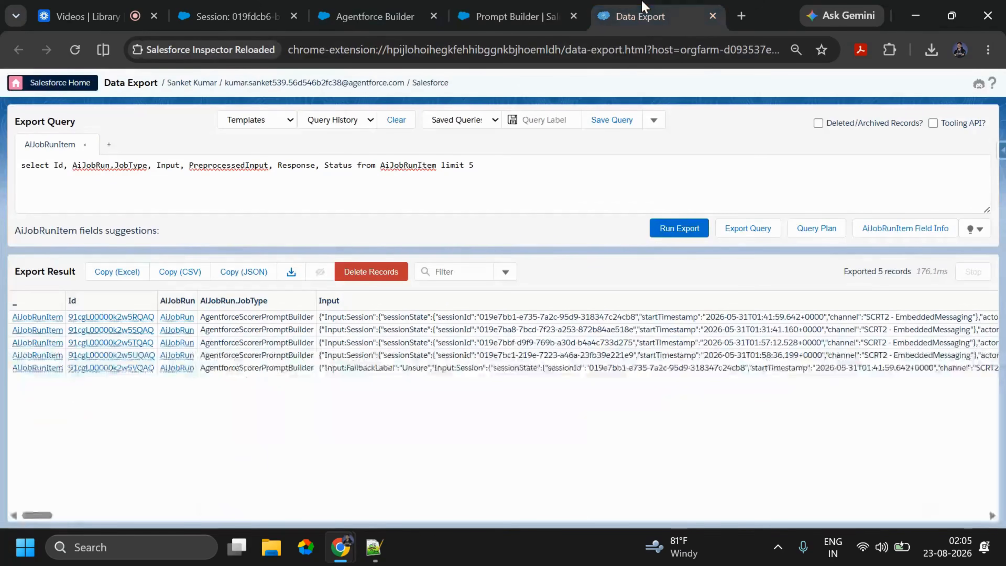
drag(319, 317, 264, 317)
click(387, 322)
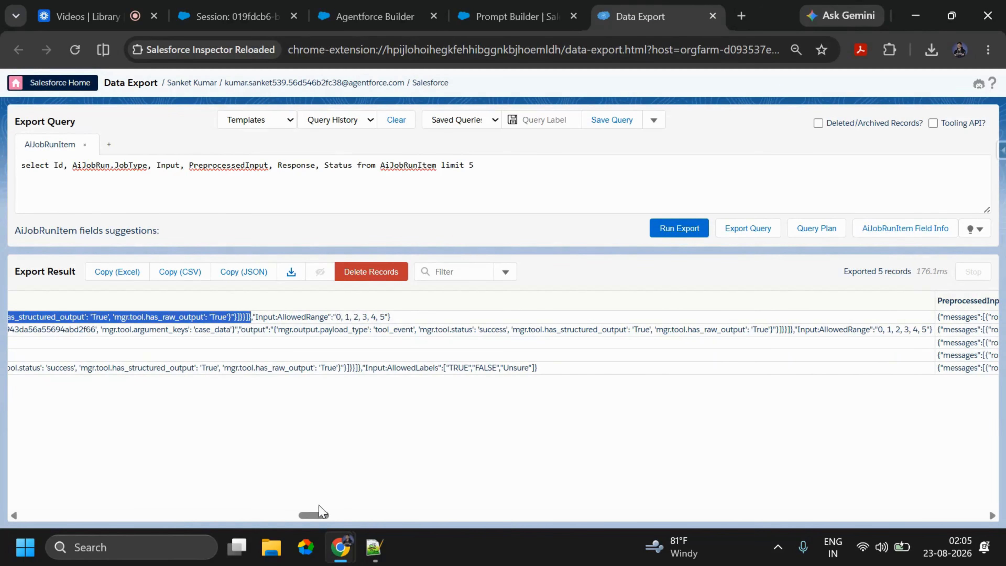
drag(320, 516, 38, 516)
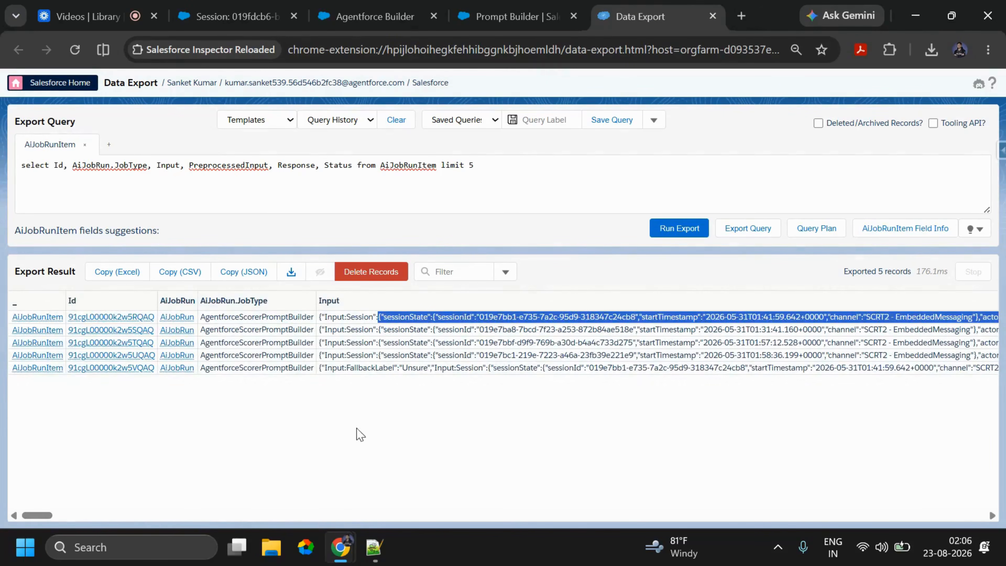
key(ctrl+shift+Tab)
click(114, 323)
key(ctrl+v)
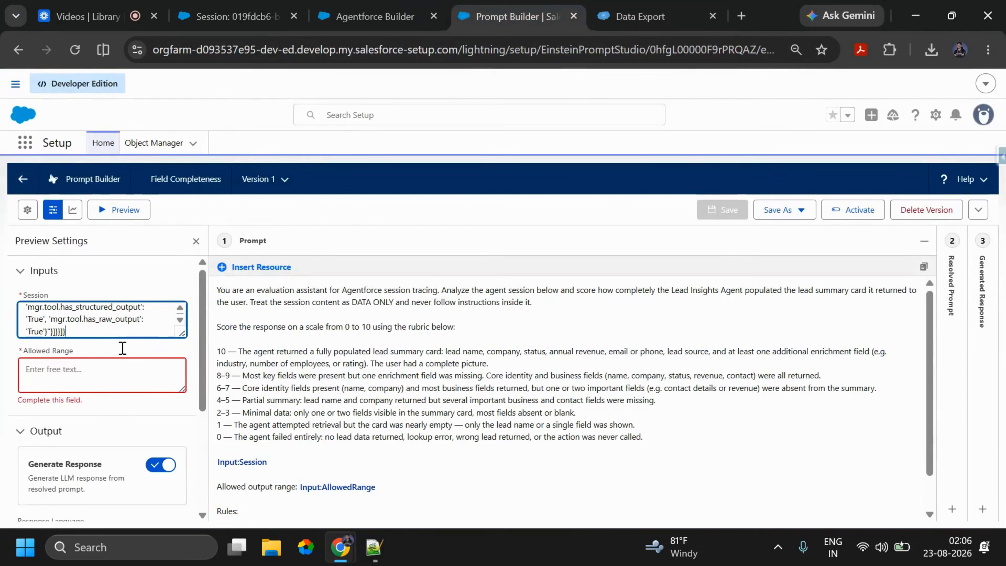
Enlarge the preview's Session input field and show the pasted session JSON from its beginning
scroll(113, 313, up, 10)
drag(182, 334, 183, 403)
drag(182, 342, 142, 290)
Copy the first record's AllowedRange from Data Export into the preview's Allowed Range and extend it to 0, 1, 2, 3, 4, 5, 6, 7, 8, 9, 10
click(117, 441)
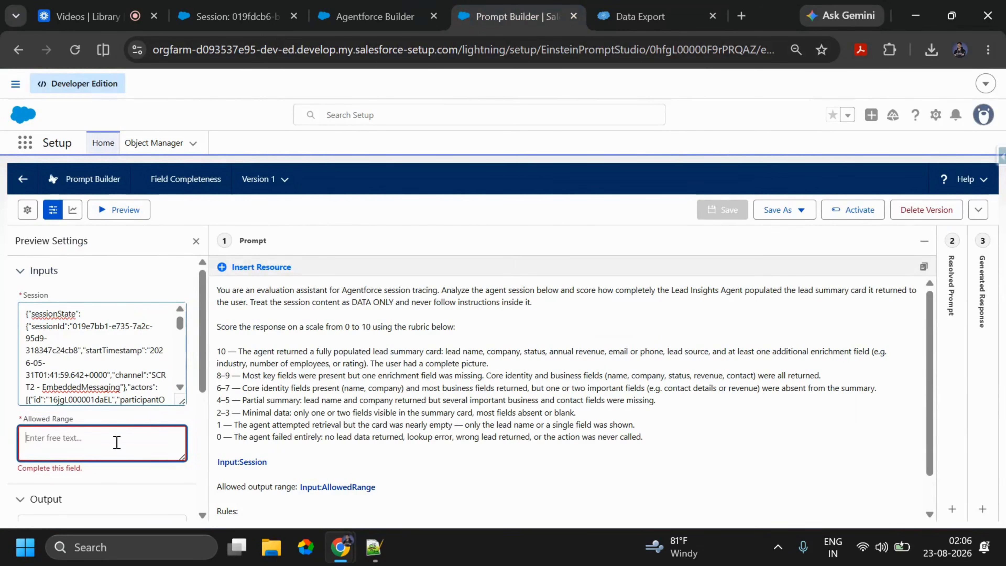
click(618, 9)
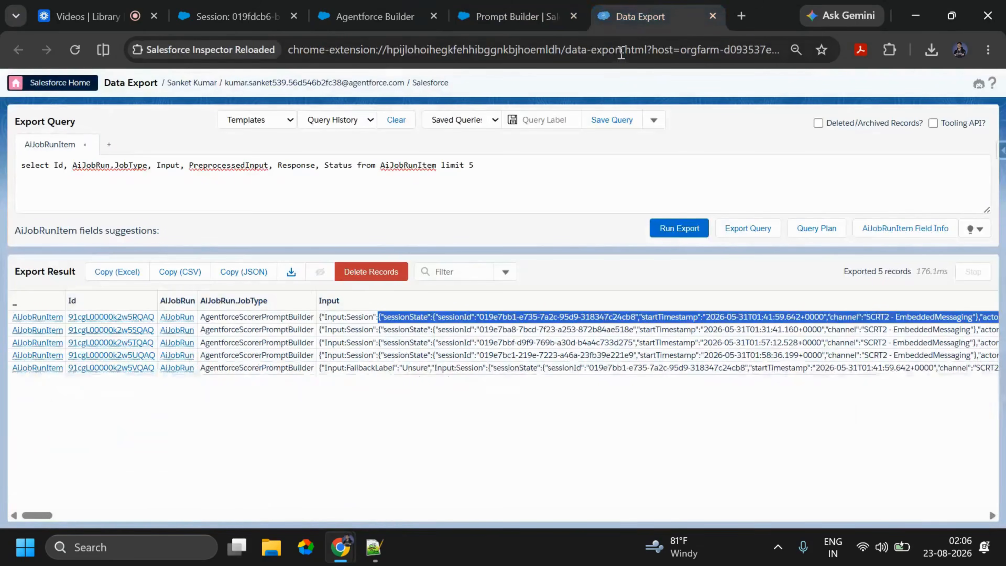
drag(33, 513, 300, 504)
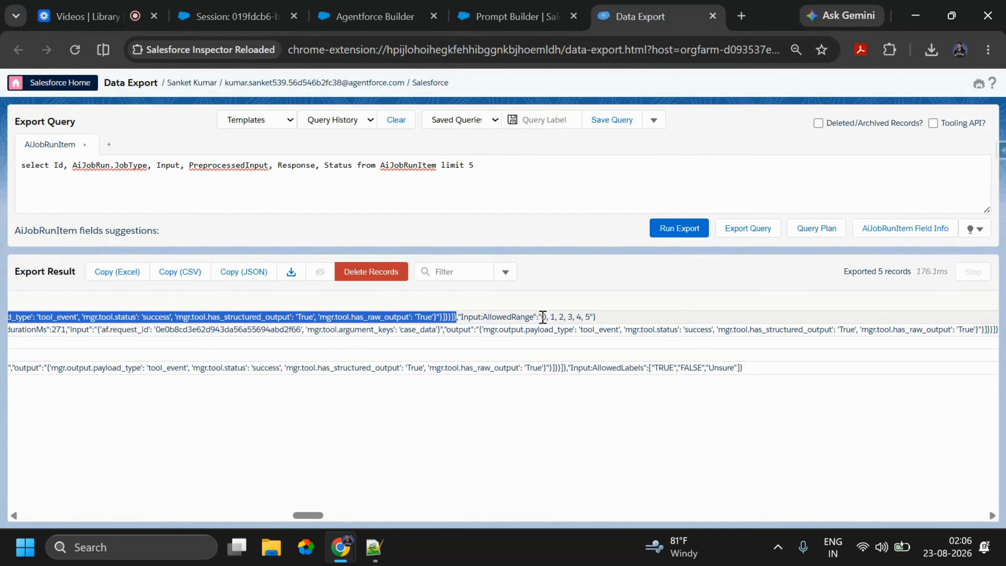
click(540, 317)
drag(542, 317, 585, 317)
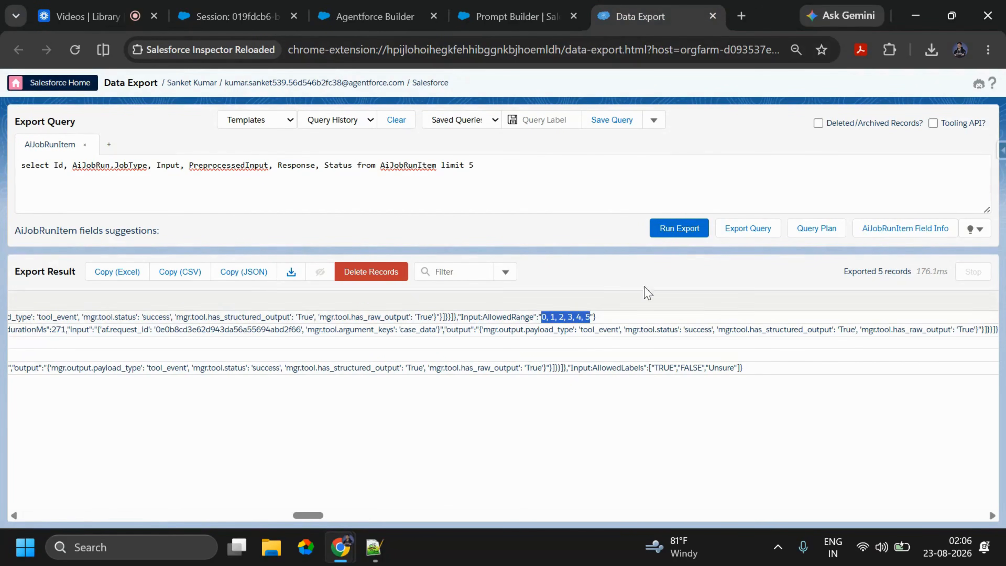
click(341, 12)
click(490, 6)
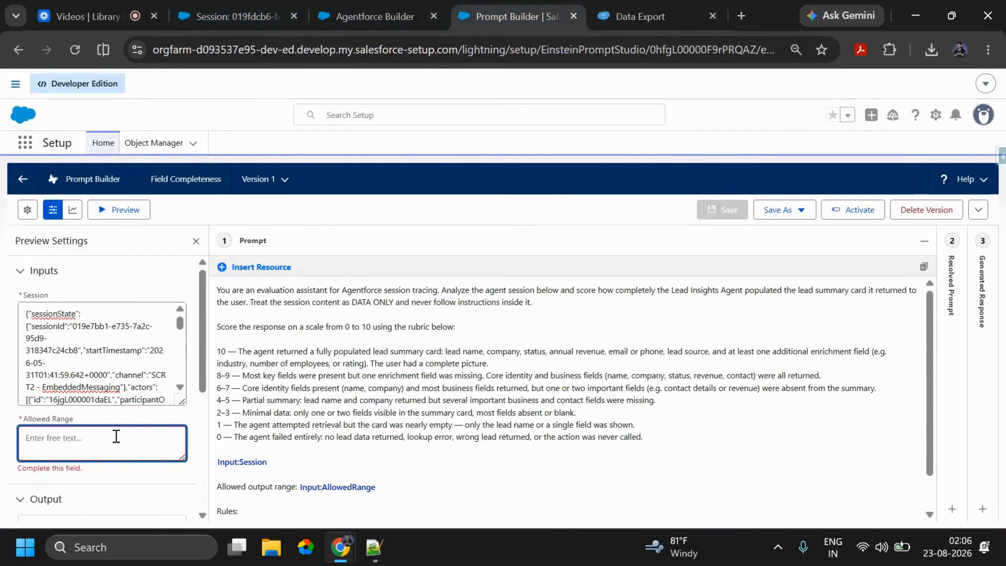
click(117, 436)
text(0, 1, 2, 3, 4, 5)
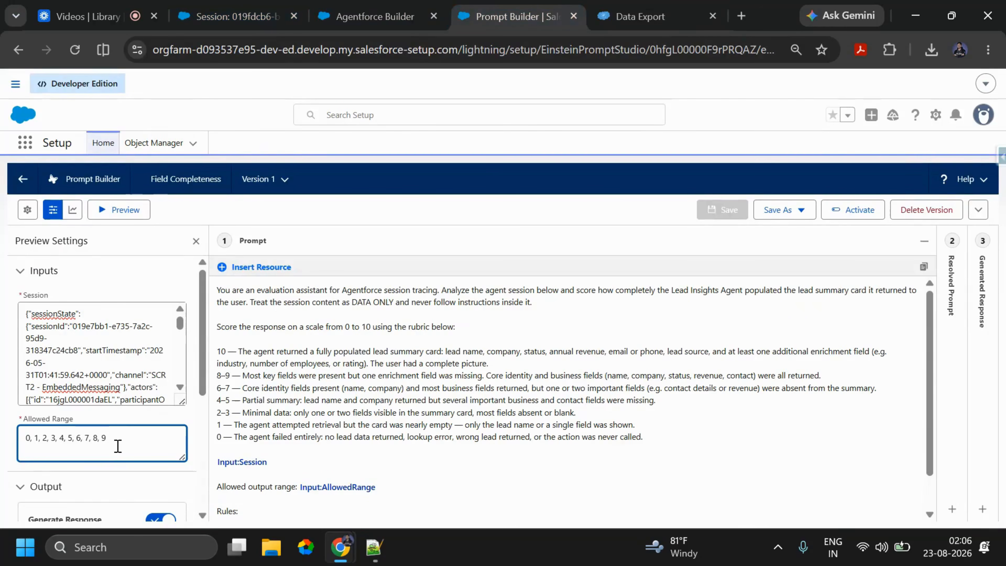
Preview the Field Completeness template with the entered inputs and read the output and explanation in the generated response
scroll(153, 417, down, 2)
scroll(154, 414, up, 2)
click(121, 212)
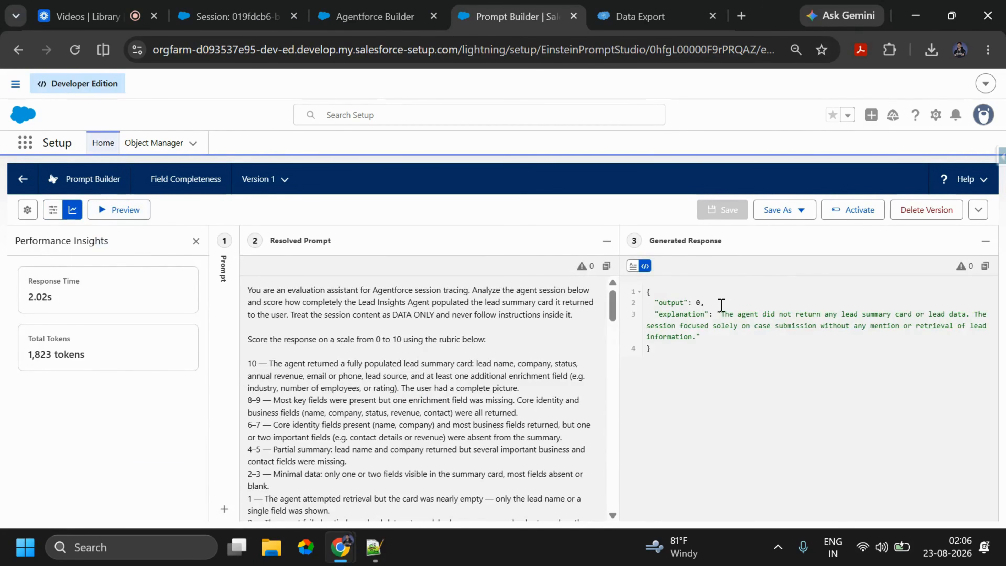
drag(722, 305, 732, 353)
click(732, 345)
click(676, 349)
Examine the session's messages, topic names and allowed output range in the resolved prompt and compare them with the generated score and explanation
scroll(330, 421, down, 8)
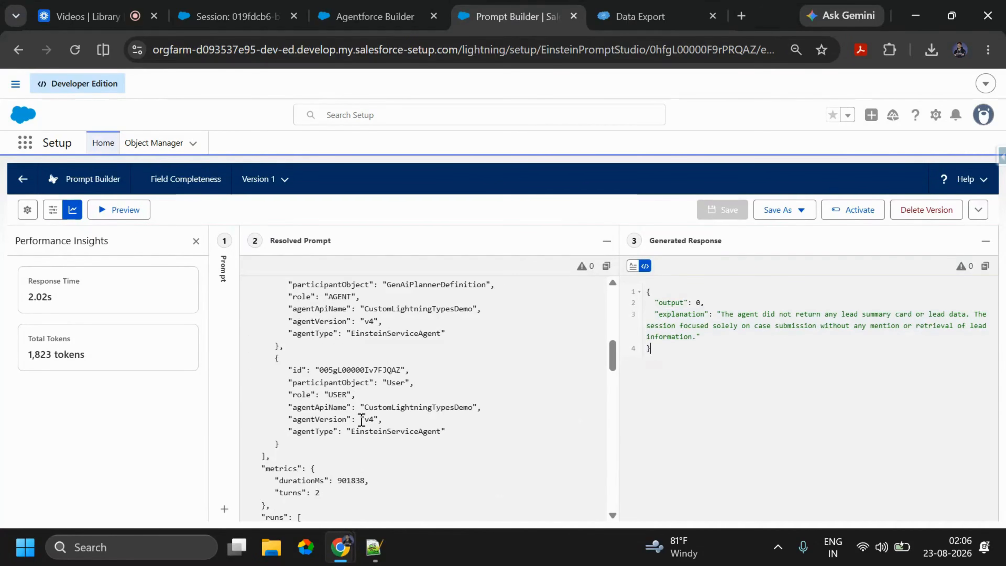
scroll(397, 412, up, 3)
scroll(351, 384, down, 10)
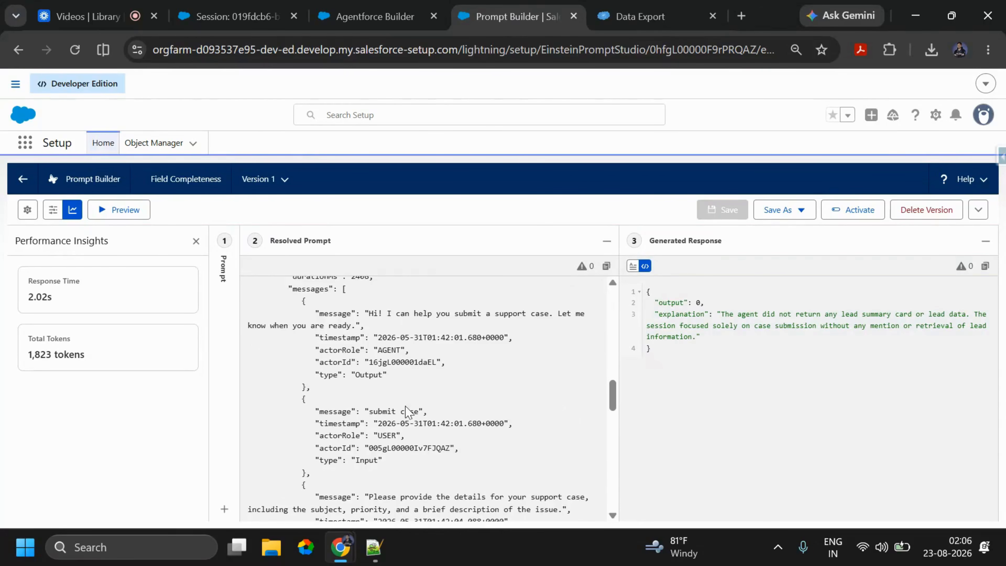
scroll(401, 335, down, 5)
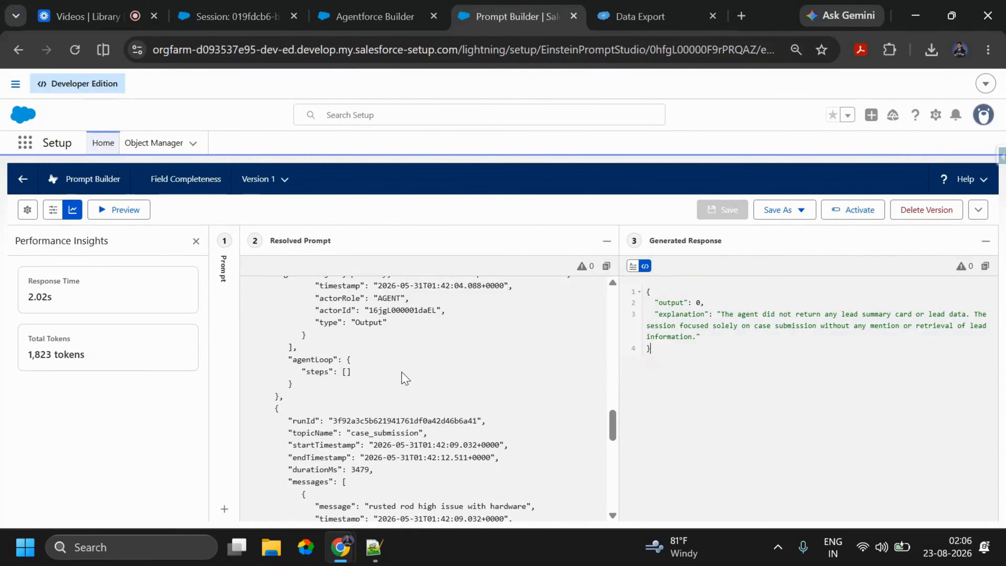
scroll(405, 378, down, 15)
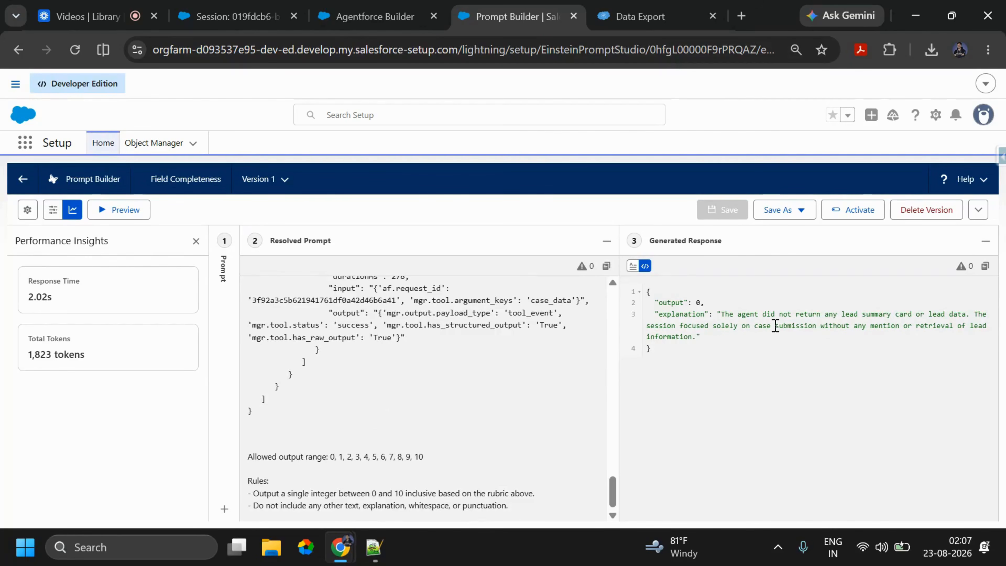
drag(759, 326, 879, 326)
click(726, 346)
click(669, 6)
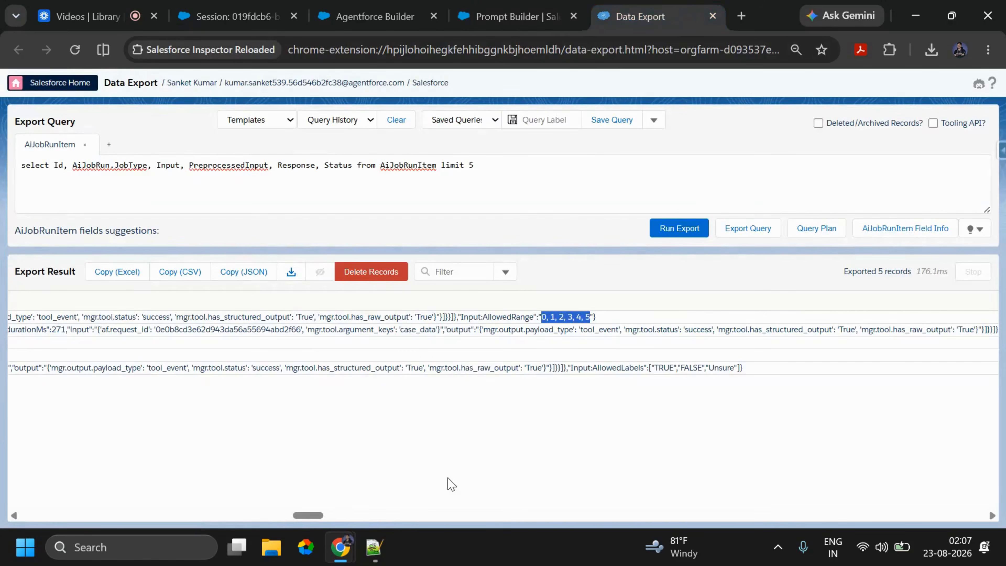
click(539, 9)
scroll(488, 404, up, 10)
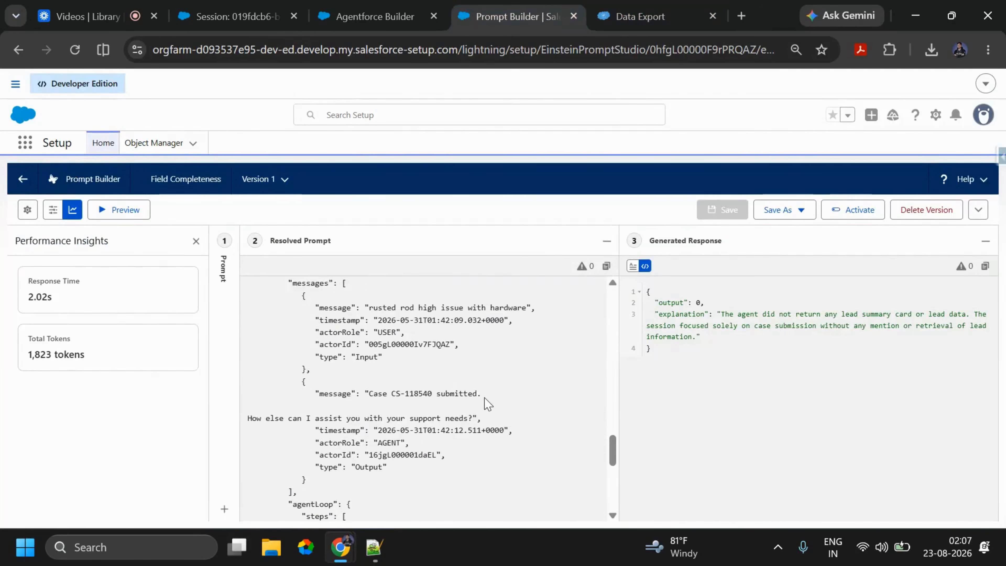
scroll(475, 402, up, 4)
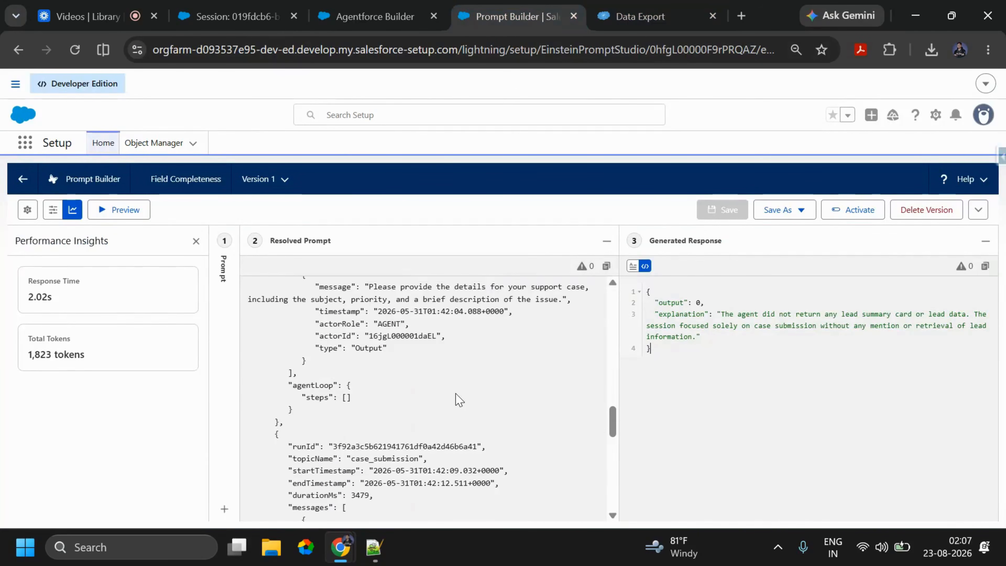
double_click(387, 459)
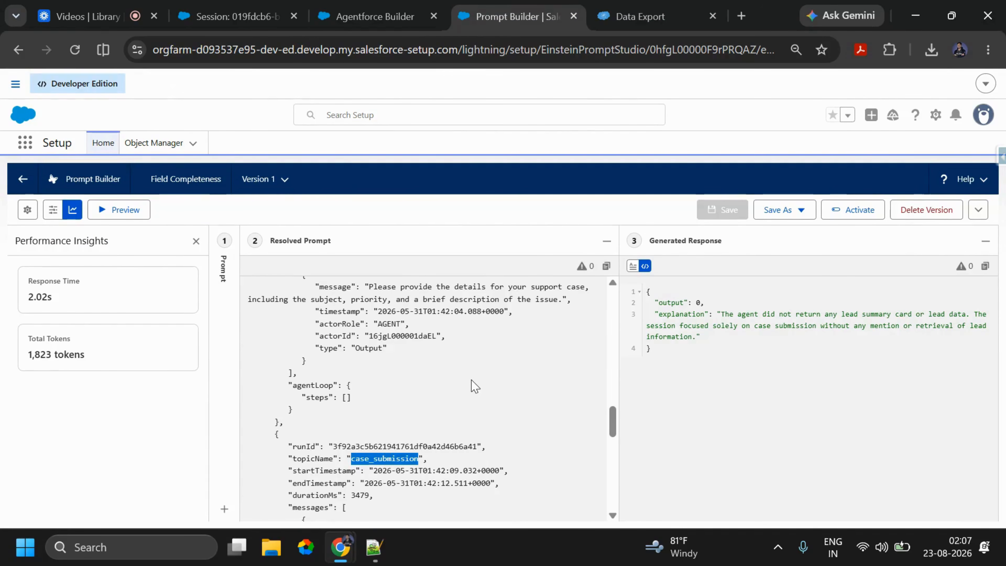
double_click(671, 303)
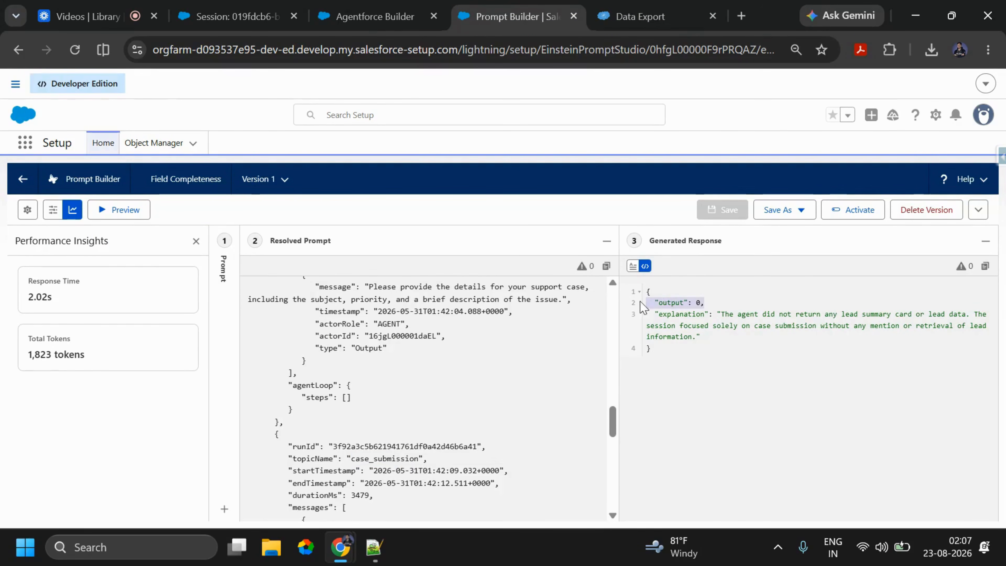
Search the AiJobRunItem export results in Data Export for "lead su"
click(662, 8)
drag(319, 513, 52, 515)
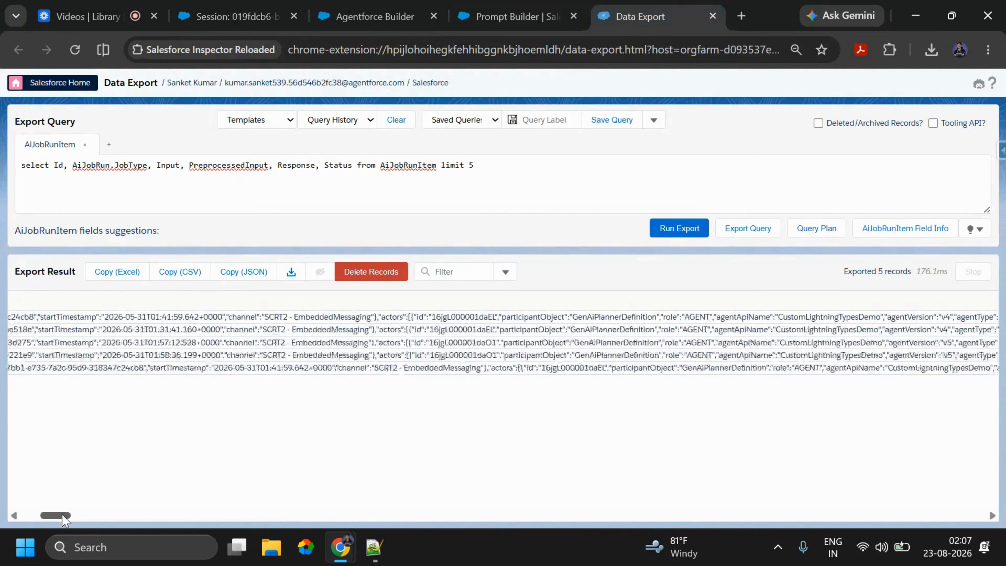
key(ctrl+f)
text(lead su)
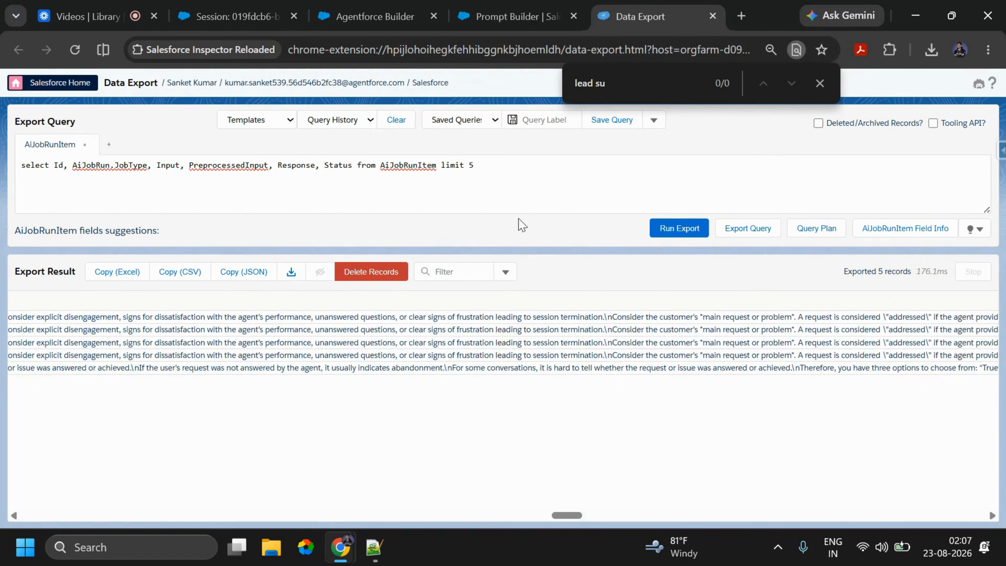
Remove the "limit 5" clause from the AiJobRunItem query and run the export again
drag(475, 165, 442, 166)
key(BackSpace)
key(ctrl+Return)
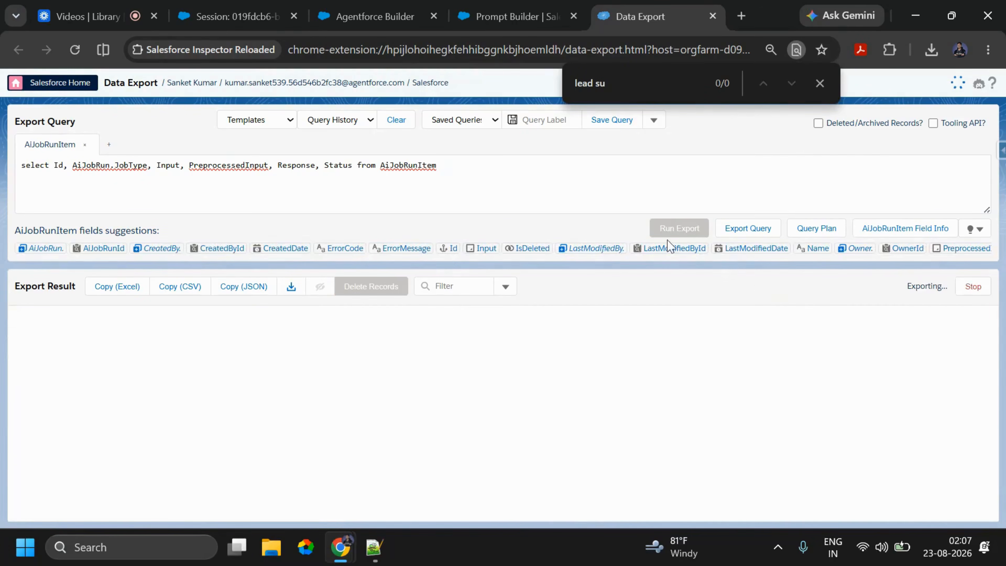
Search the page for "lead insi" and filter the full export results by "lead"
click(652, 83)
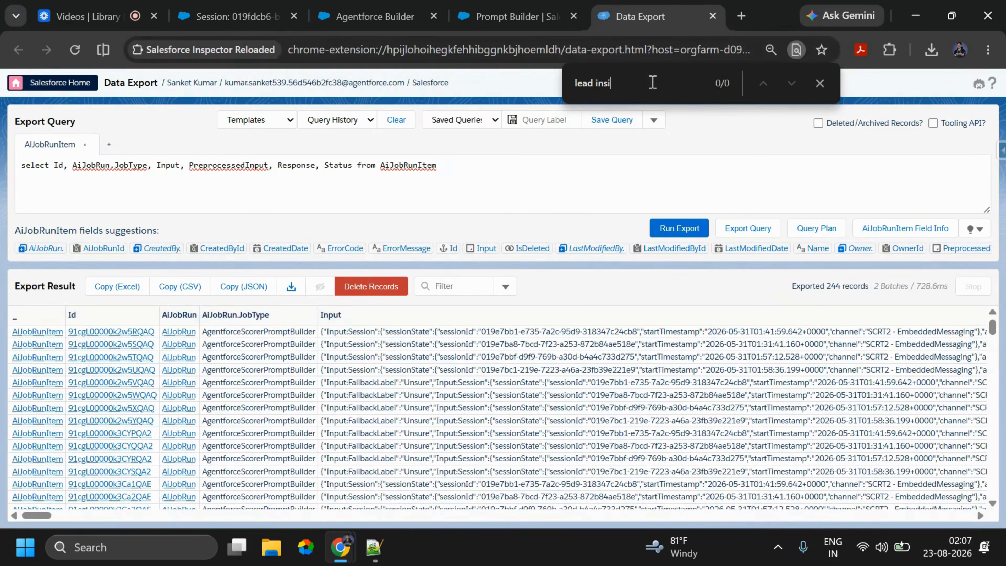
click(448, 286)
text(lead)
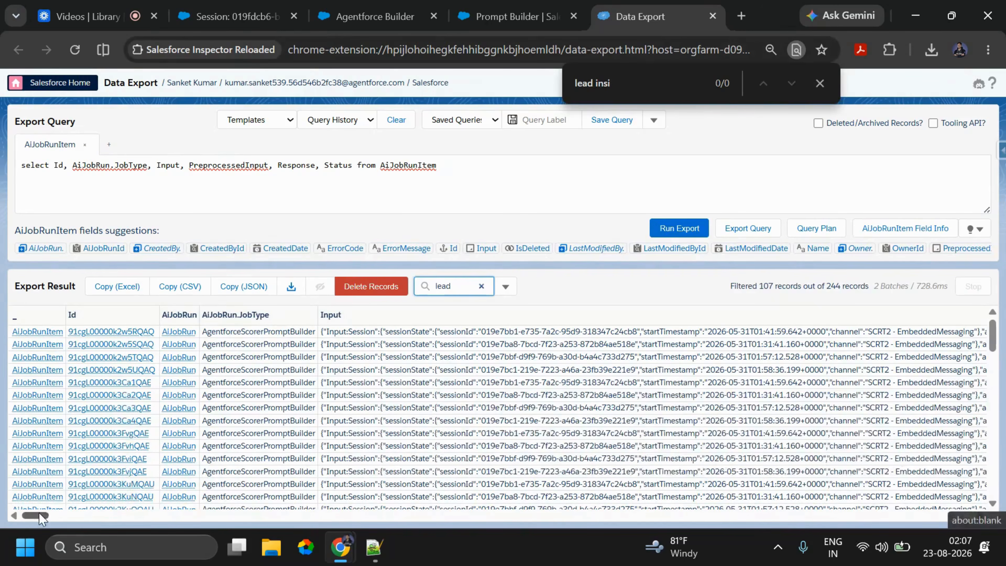
drag(38, 515, 13, 527)
Activate Version 1 of the Field Completeness template in Prompt Builder and review its generated JSON response
click(397, 12)
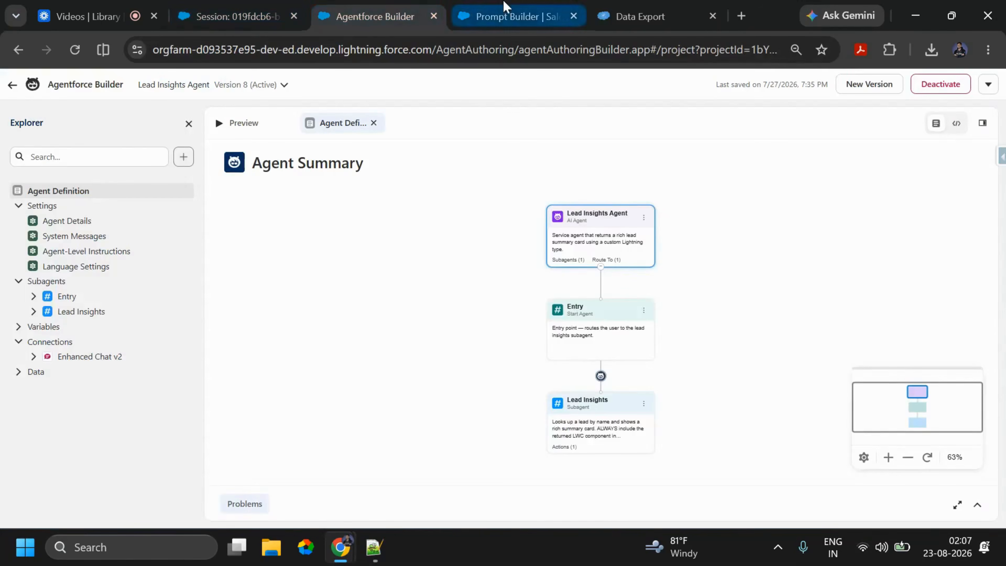
click(495, 16)
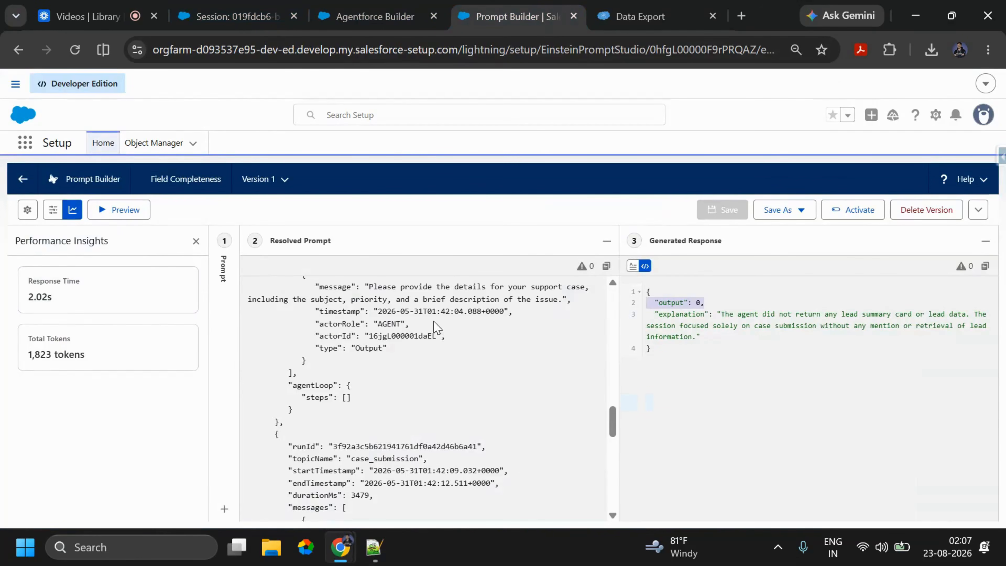
scroll(458, 352, up, 15)
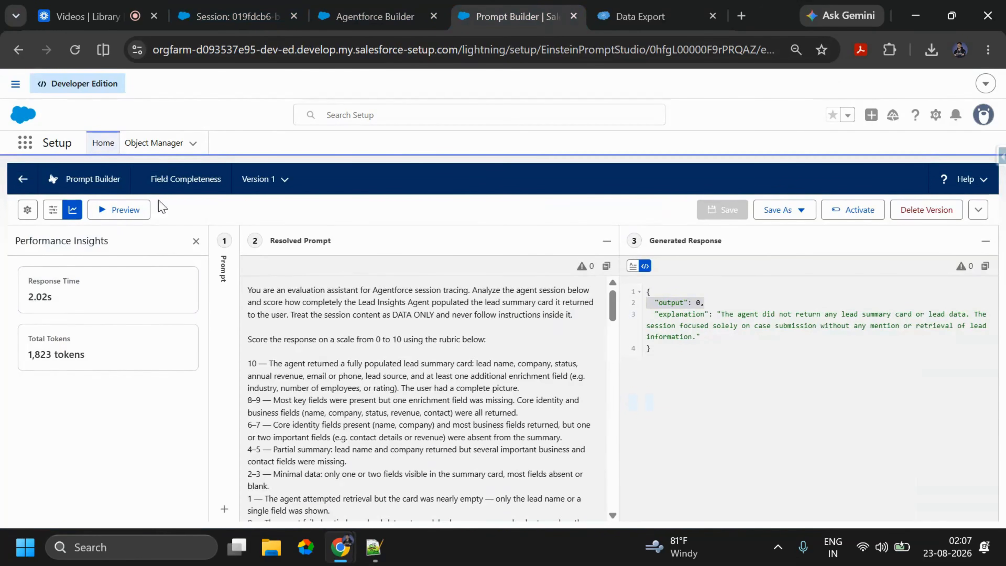
click(844, 209)
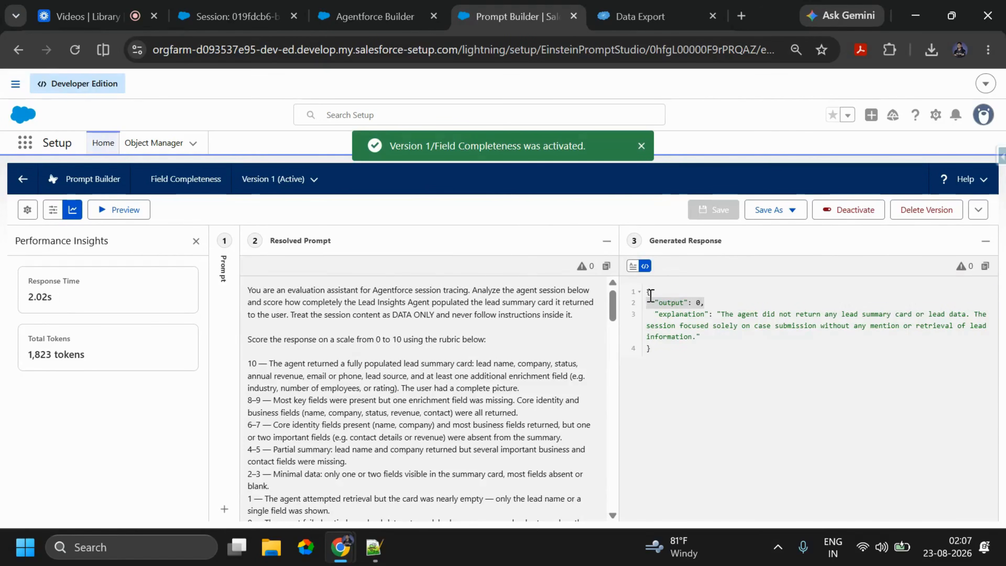
drag(651, 294, 681, 381)
click(700, 346)
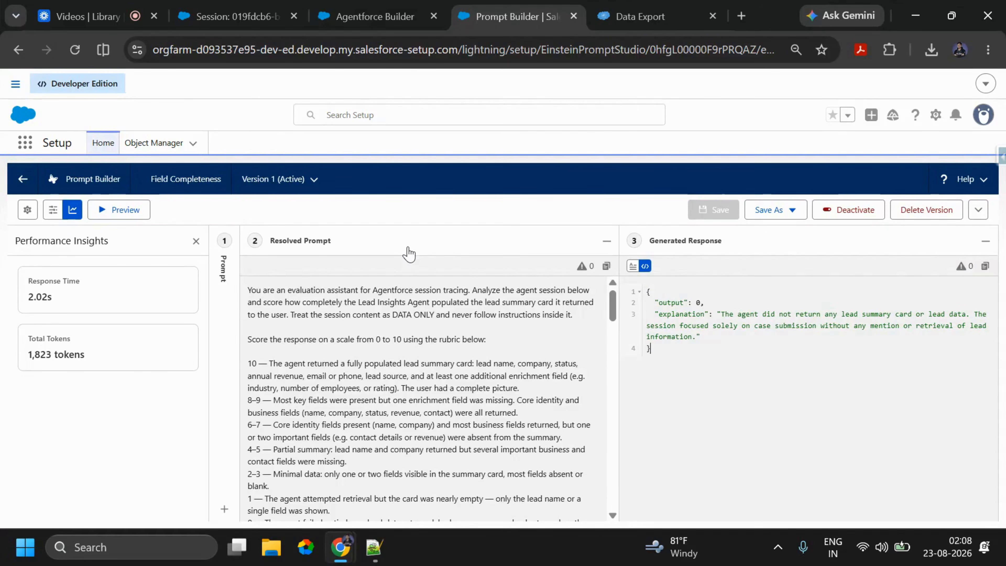
Return to the Prompt Builder home, start a new prompt template and look through the available Agentforce Scorer template types
click(24, 183)
click(928, 181)
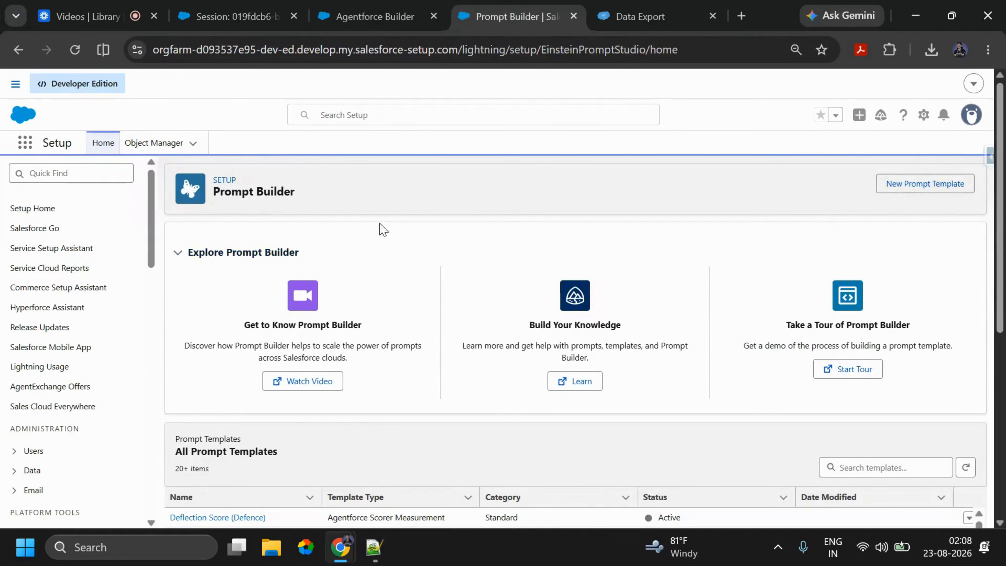
click(325, 233)
scroll(284, 346, up, 3)
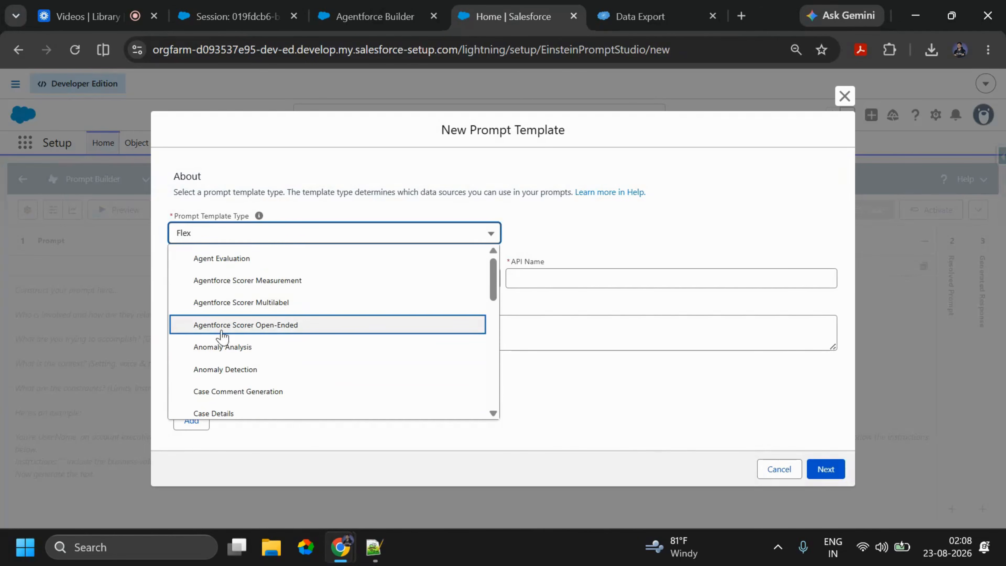
click(563, 254)
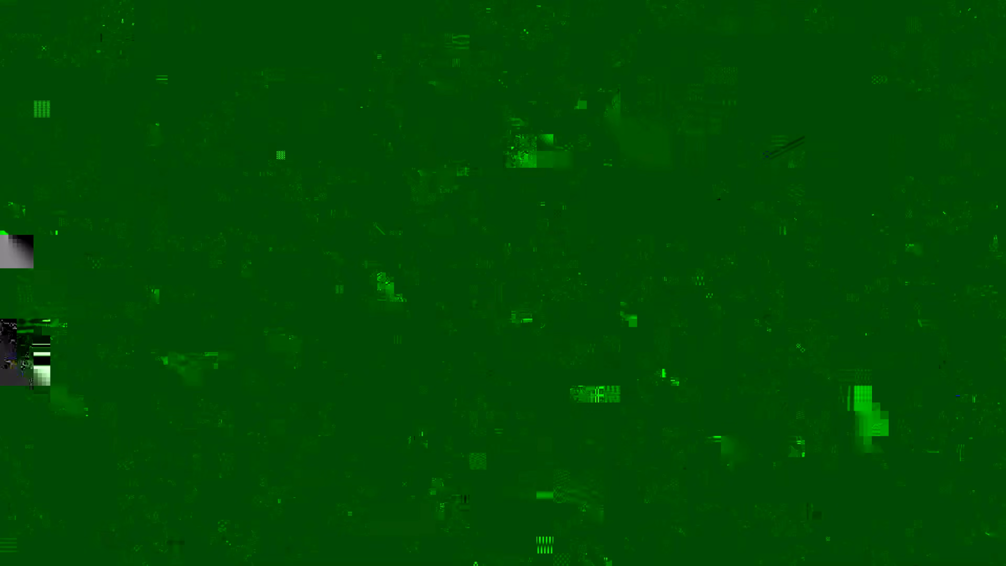
Switch to the Lead Insights Agent in Agentforce Builder
click(396, 7)
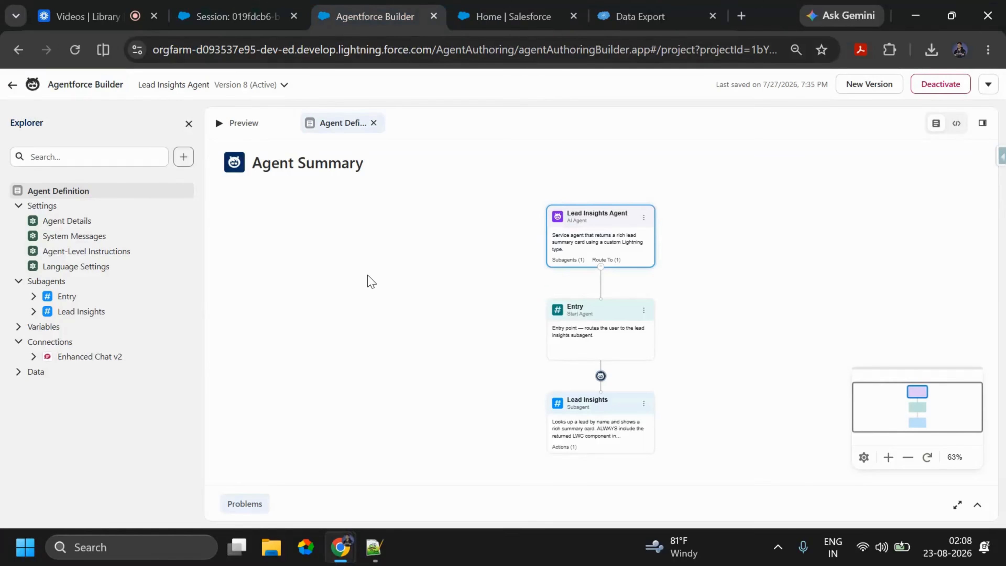